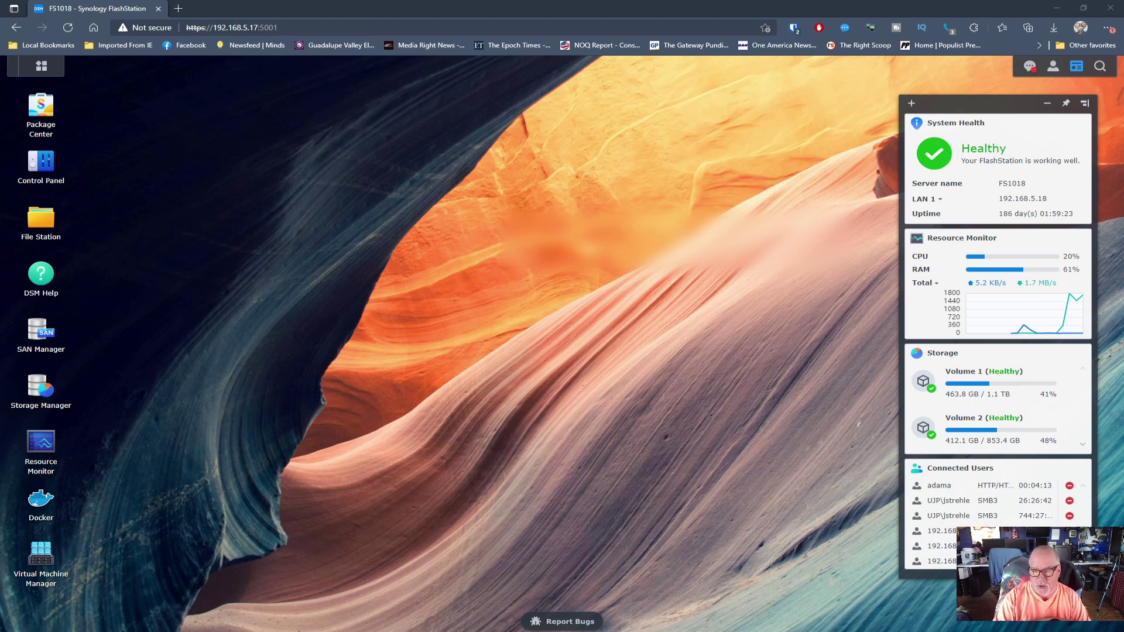
# Step: Check the storage pools, volumes and installed drives in Storage Manager
pyautogui.click(41, 386)
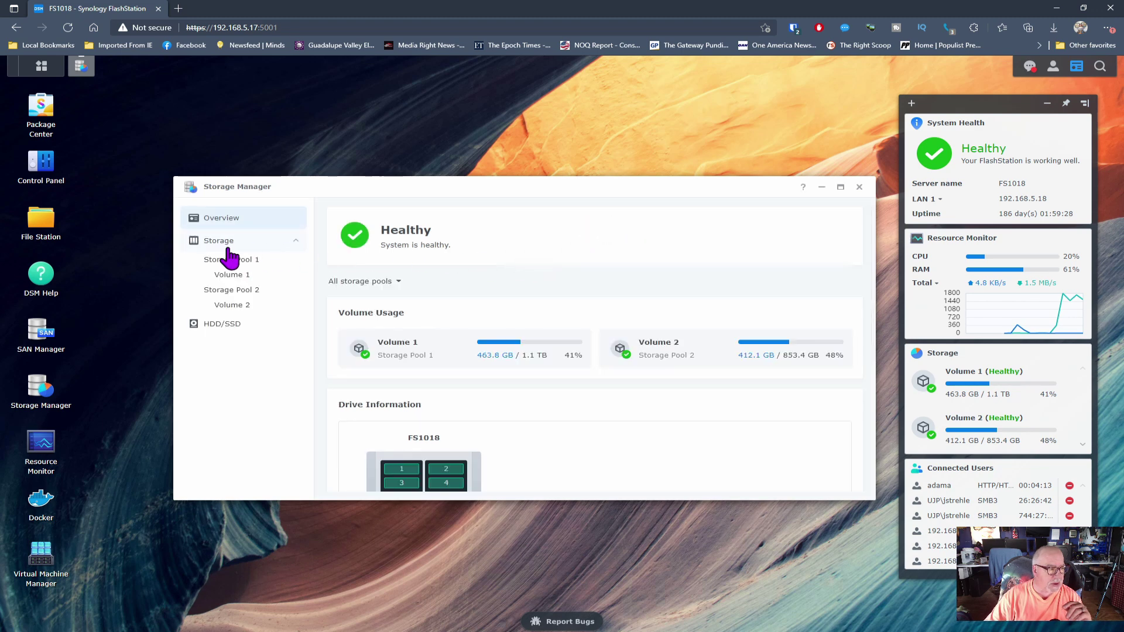
pyautogui.click(235, 259)
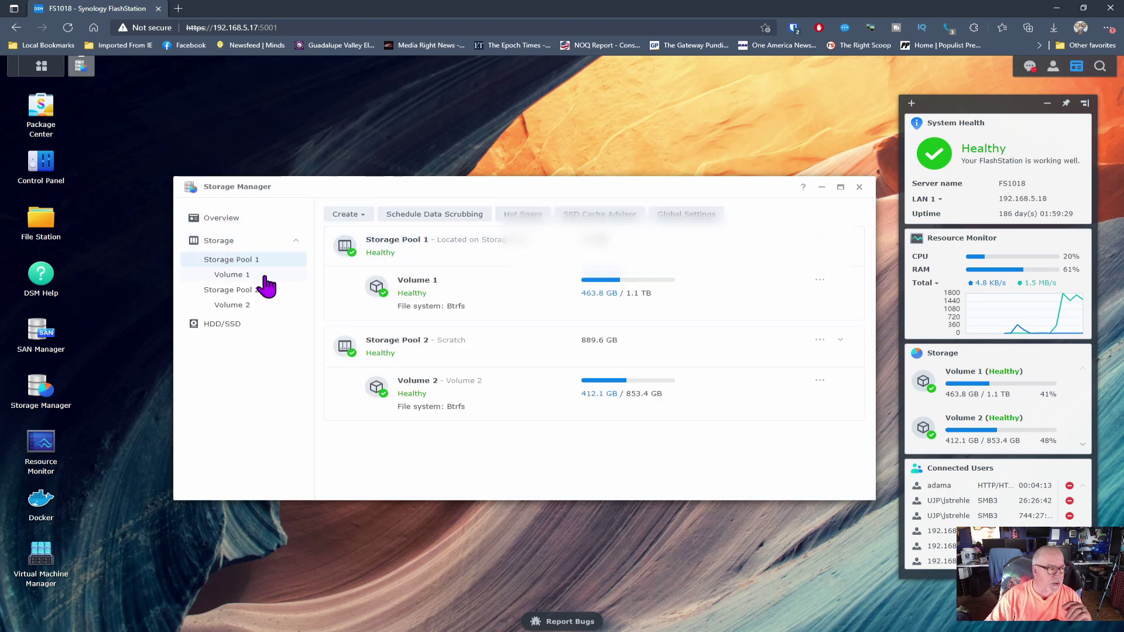
pyautogui.click(226, 326)
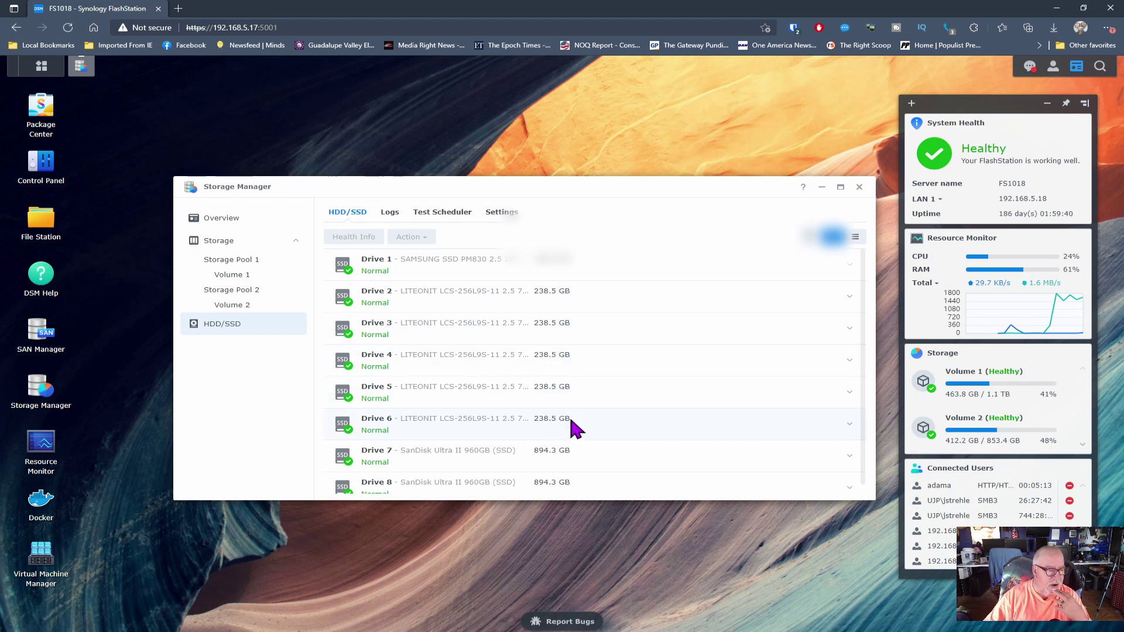
pyautogui.scroll(-1, 570, 418)
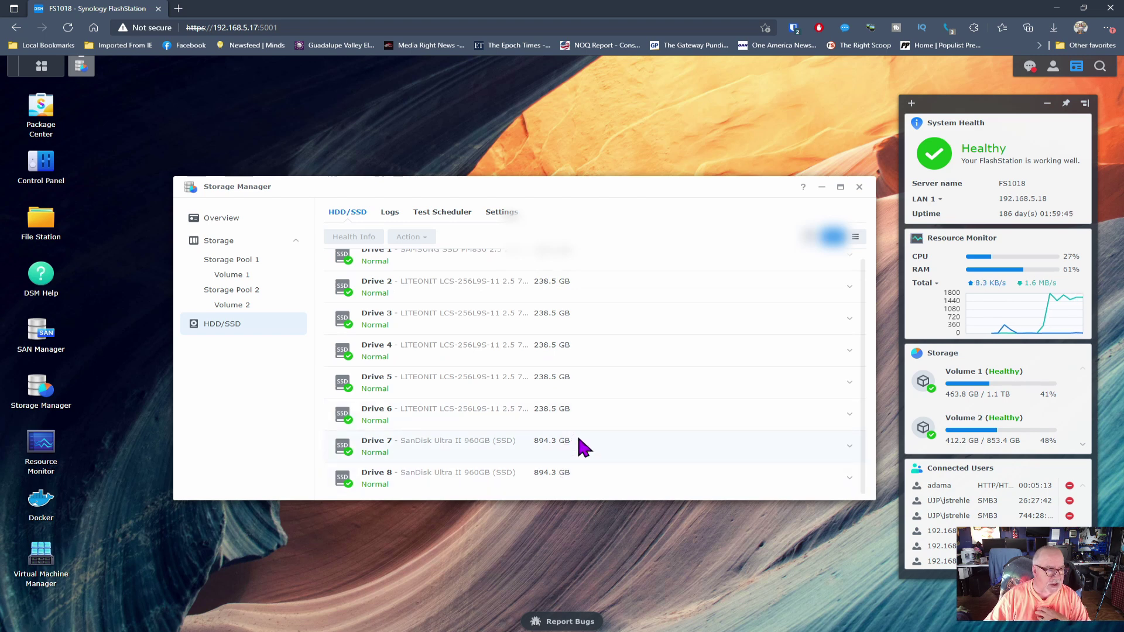
pyautogui.scroll(1, 584, 448)
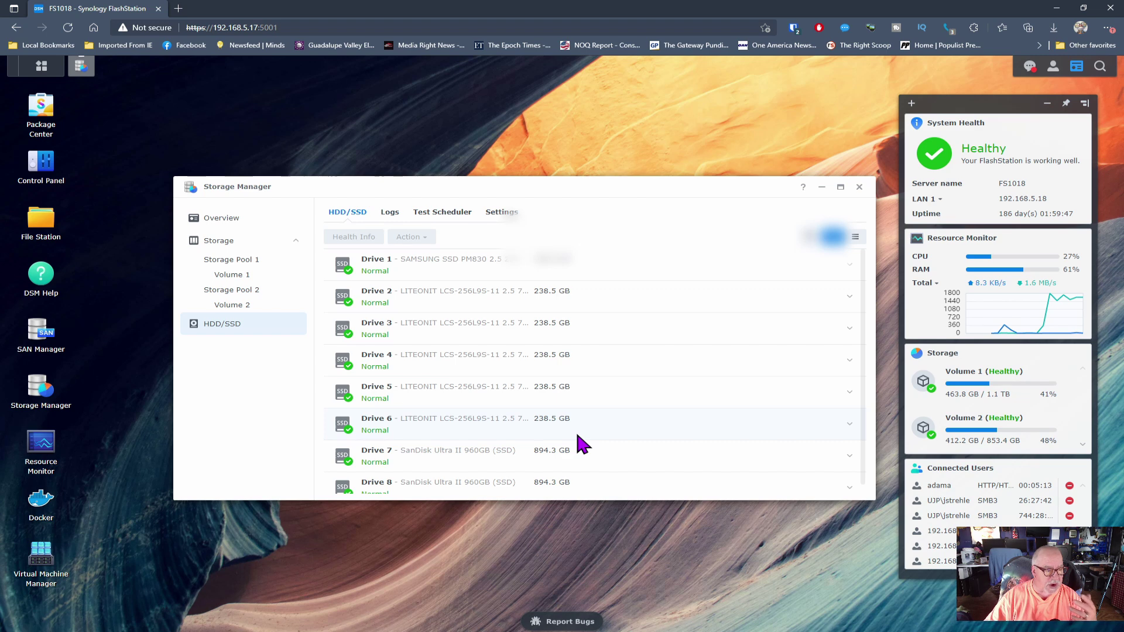
pyautogui.click(223, 218)
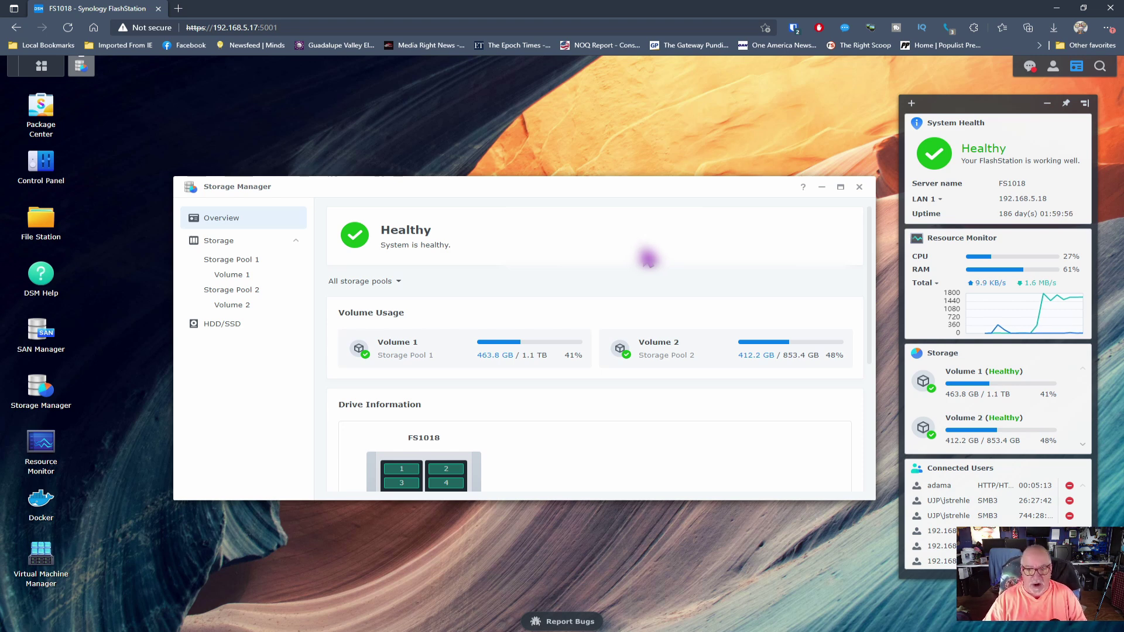
pyautogui.click(860, 189)
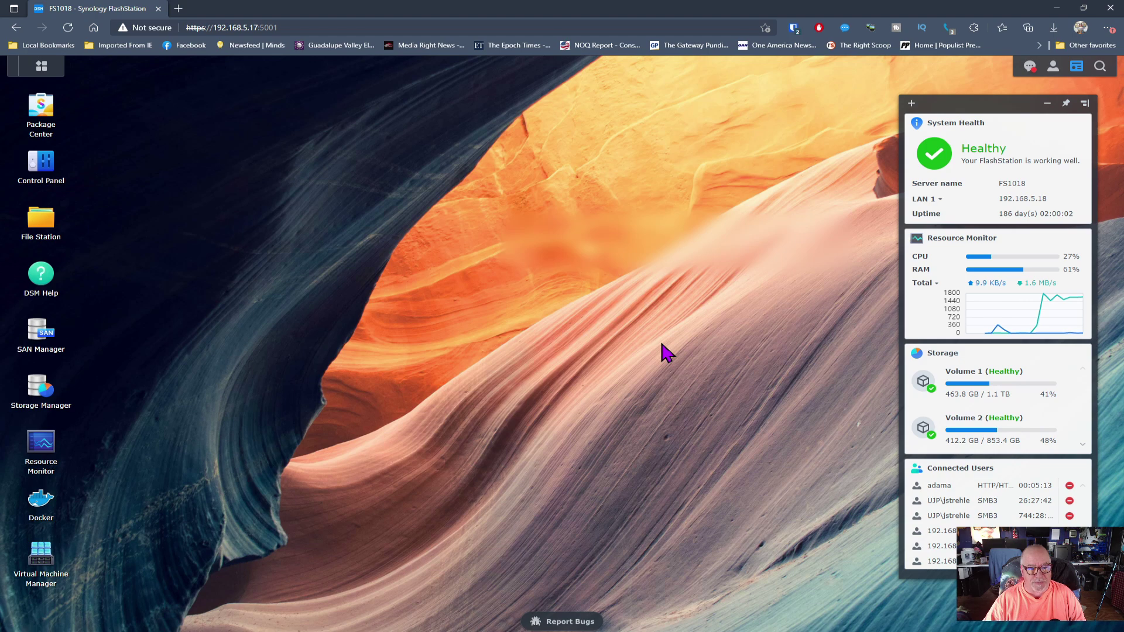
# Step: Check the installed DSM version in Control Panel's system information
pyautogui.click(40, 164)
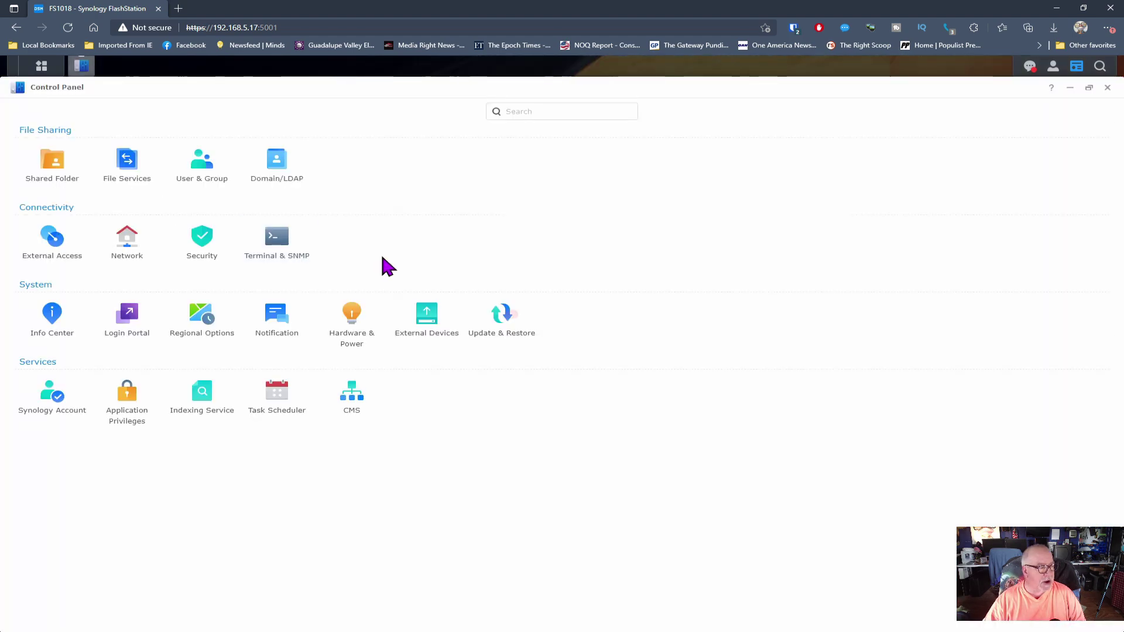
pyautogui.click(53, 319)
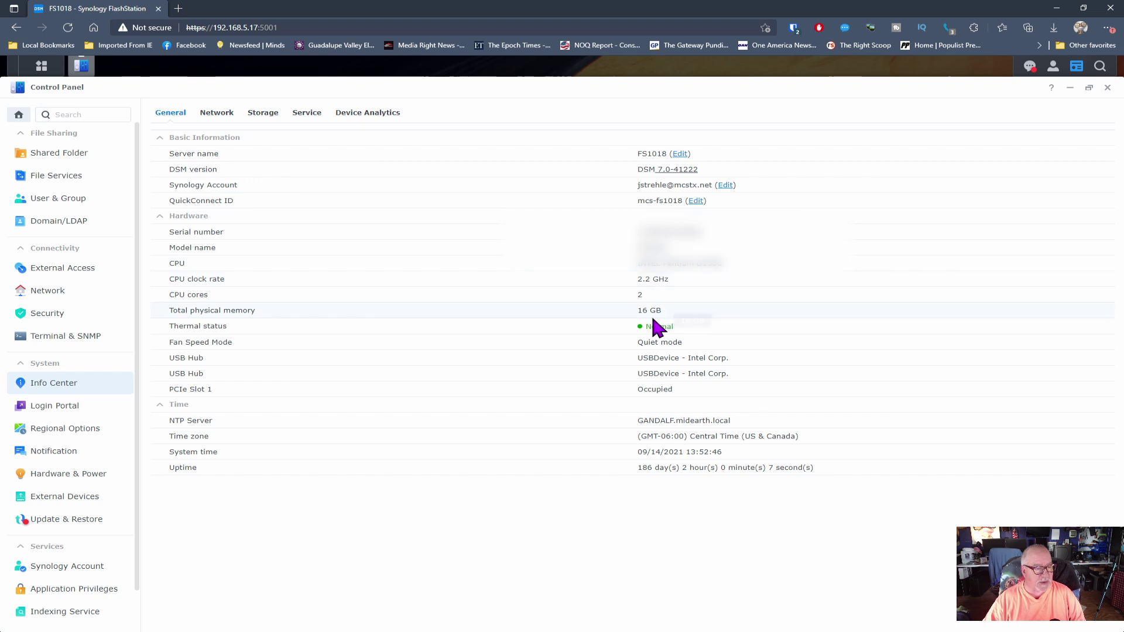
pyautogui.click(1107, 87)
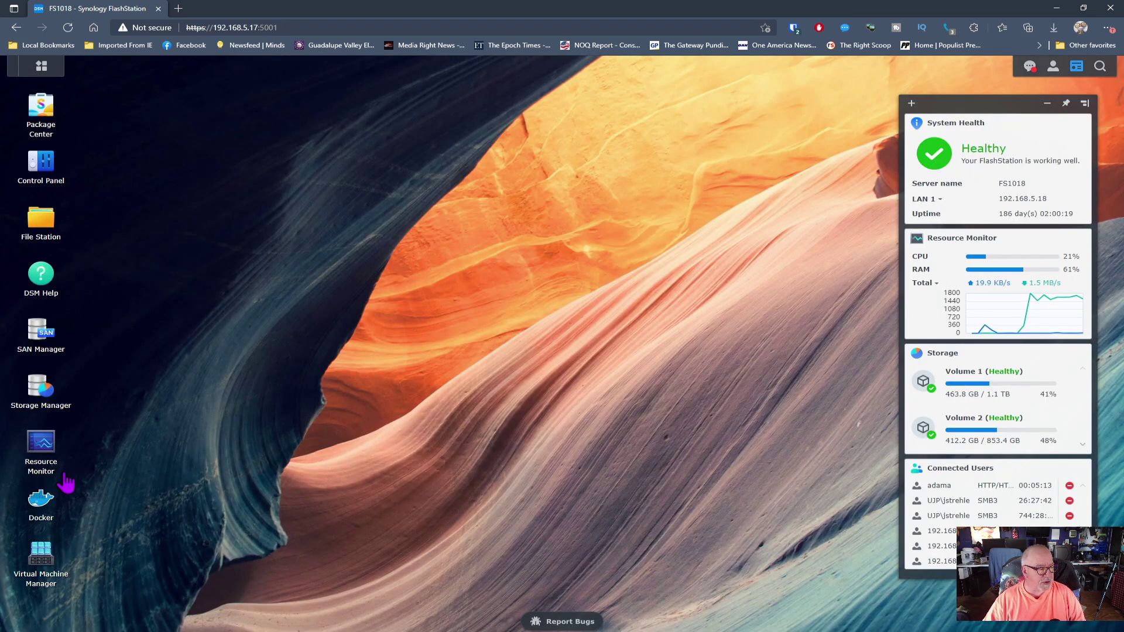
# Step: Review the virtual machine list and the monitor and Win7 VM details
pyautogui.click(42, 553)
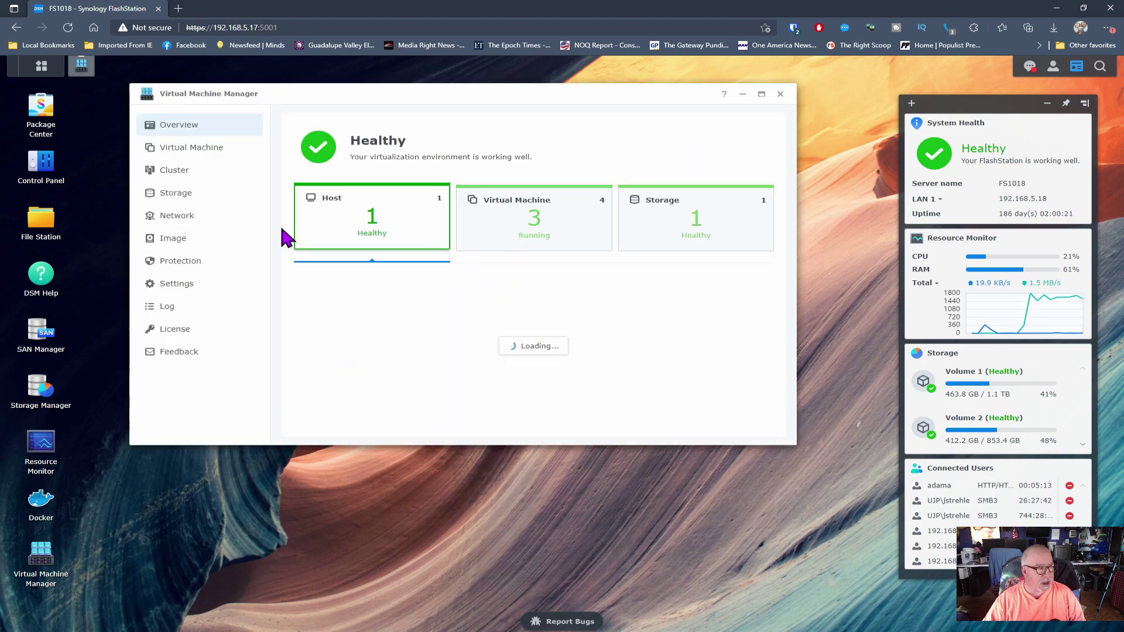
pyautogui.click(206, 150)
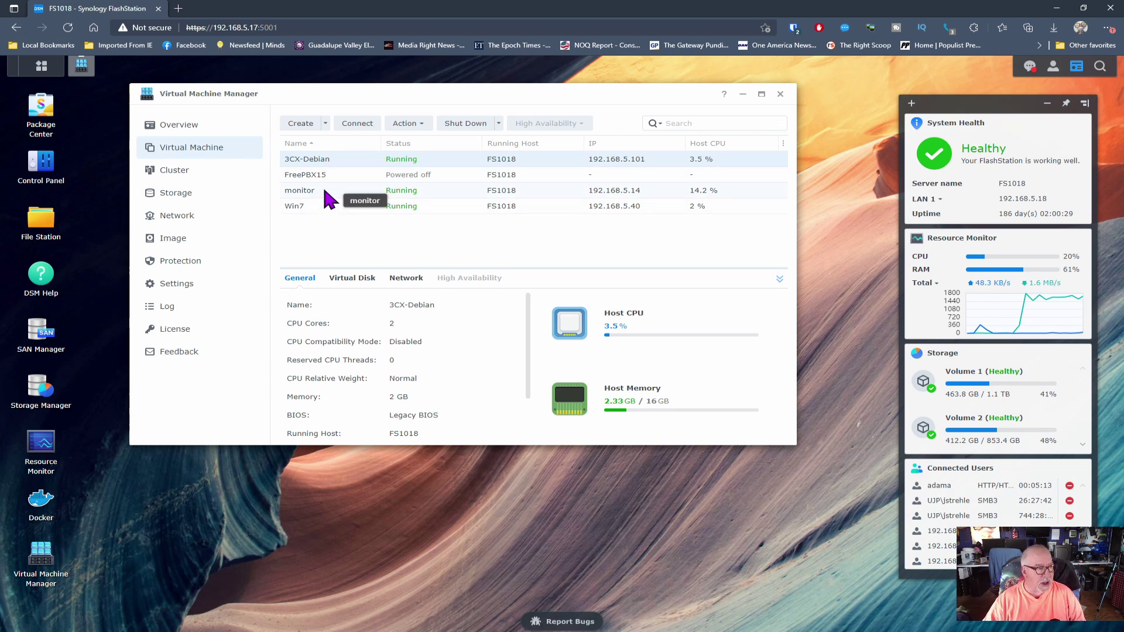
pyautogui.click(325, 192)
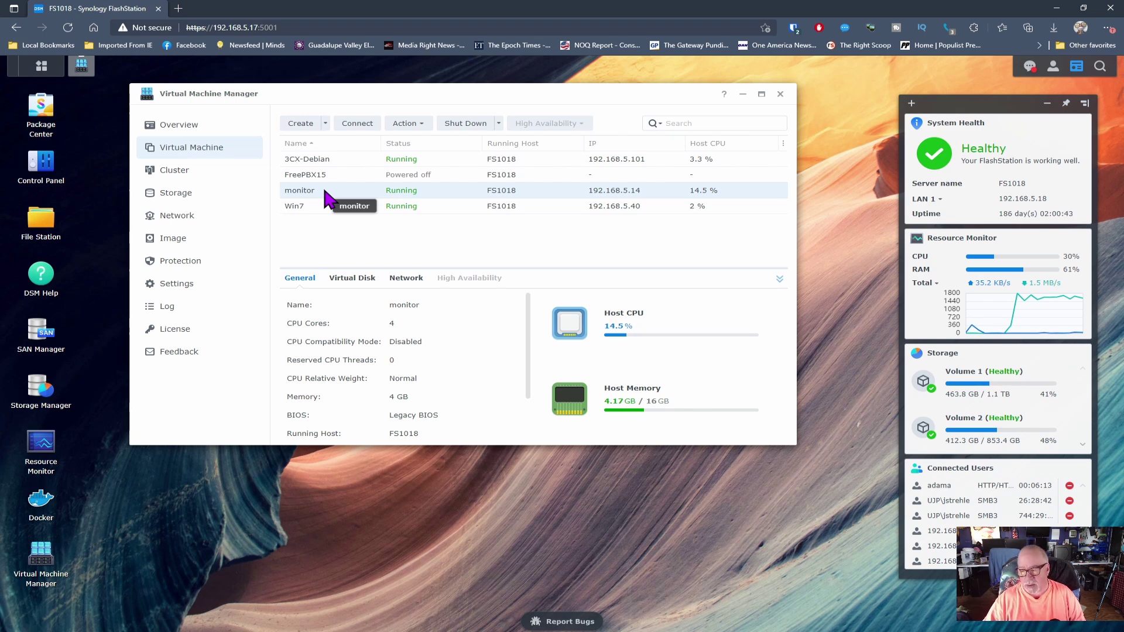
pyautogui.click(329, 207)
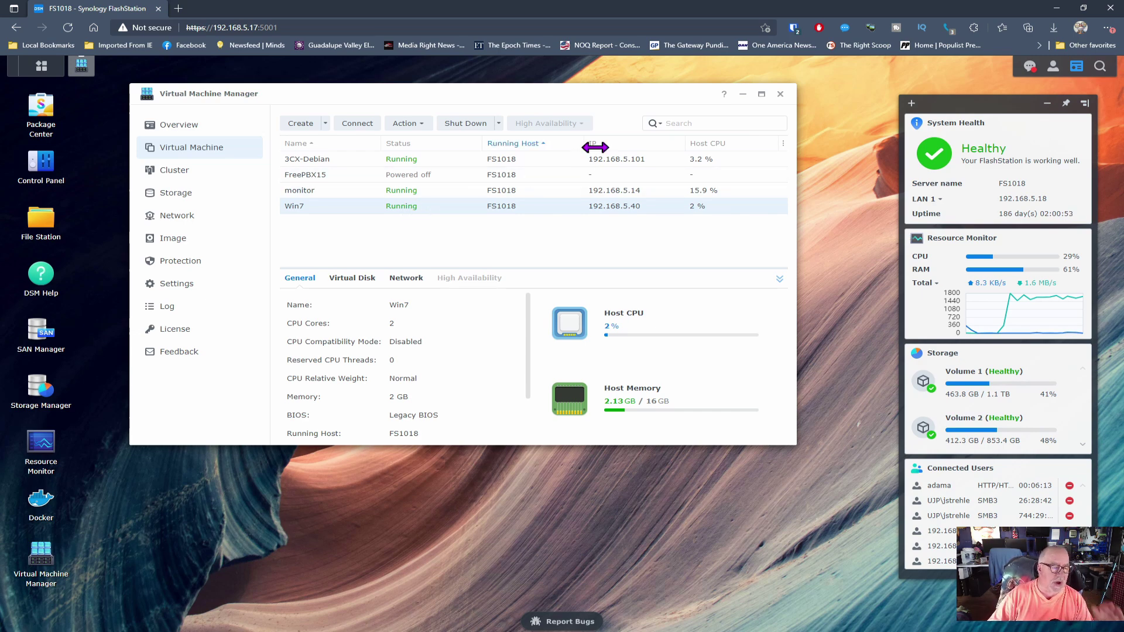
# Step: Bring up the DSM Update page in Control Panel, showing the 7.0.1 update
pyautogui.click(780, 95)
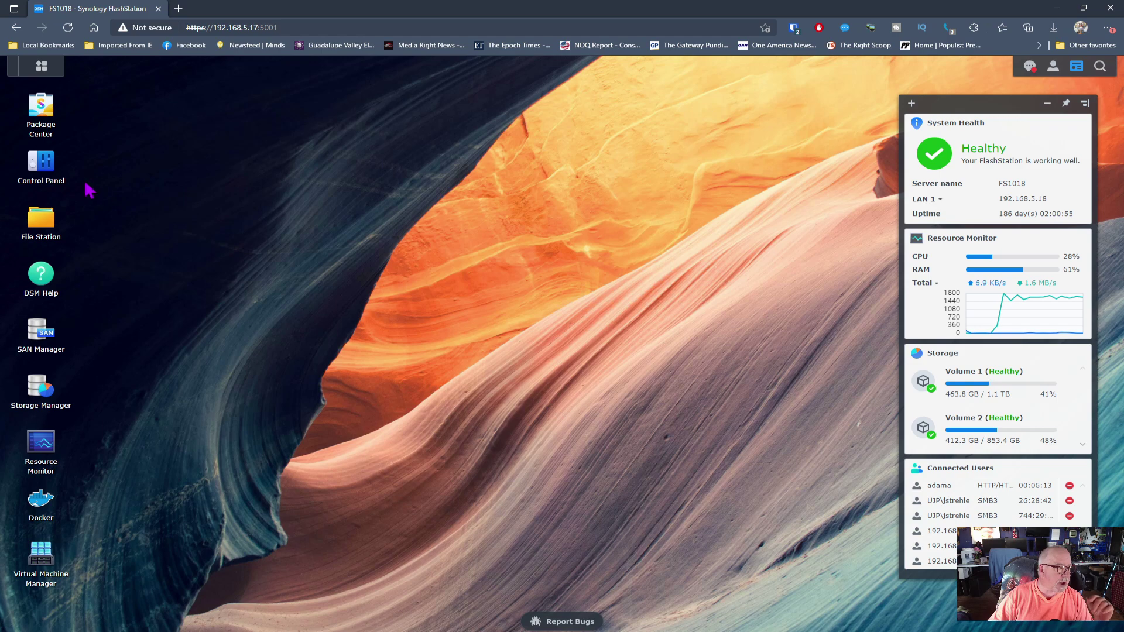
pyautogui.click(40, 164)
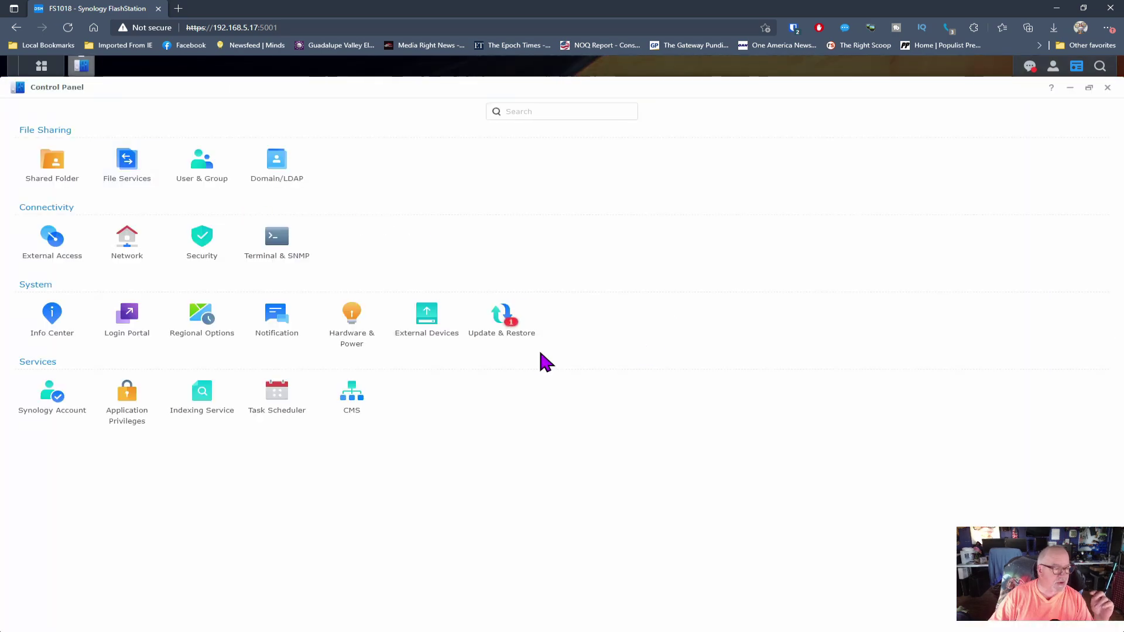
pyautogui.click(505, 322)
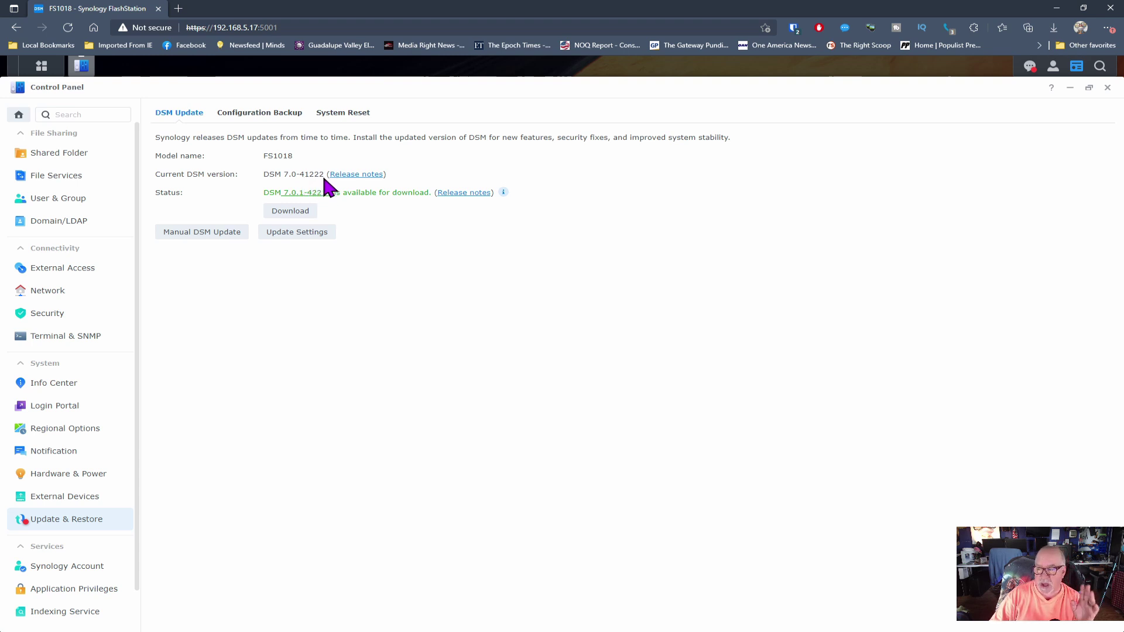
# Step: Open the DSM 7.0.1-42214 release notes in a new tab, then return to the DSM tab
pyautogui.click(456, 197)
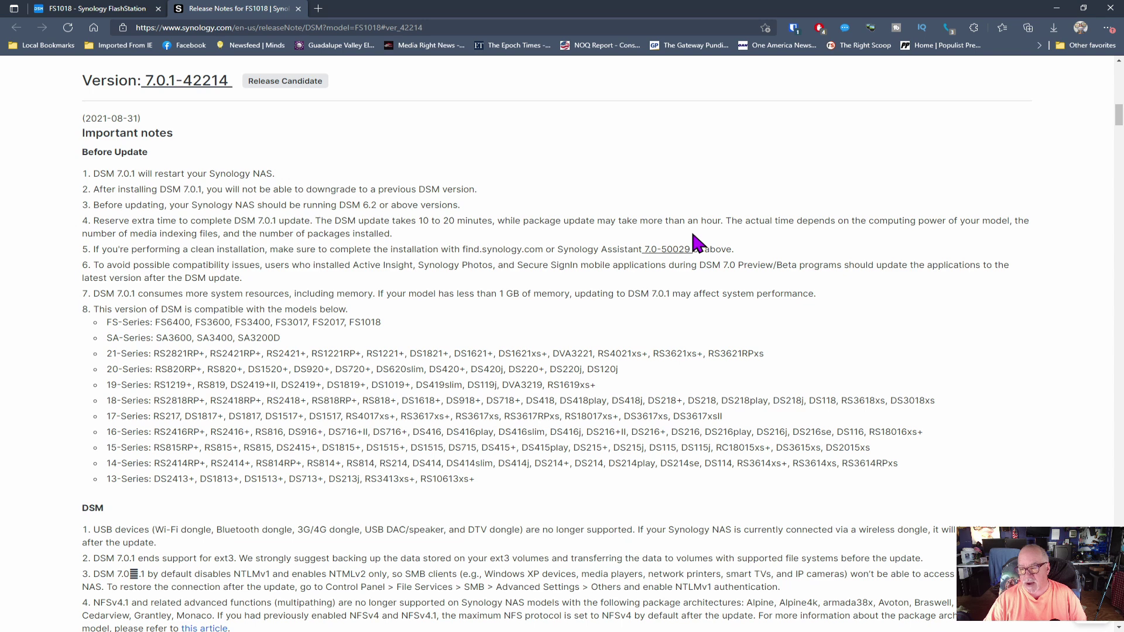
pyautogui.click(139, 9)
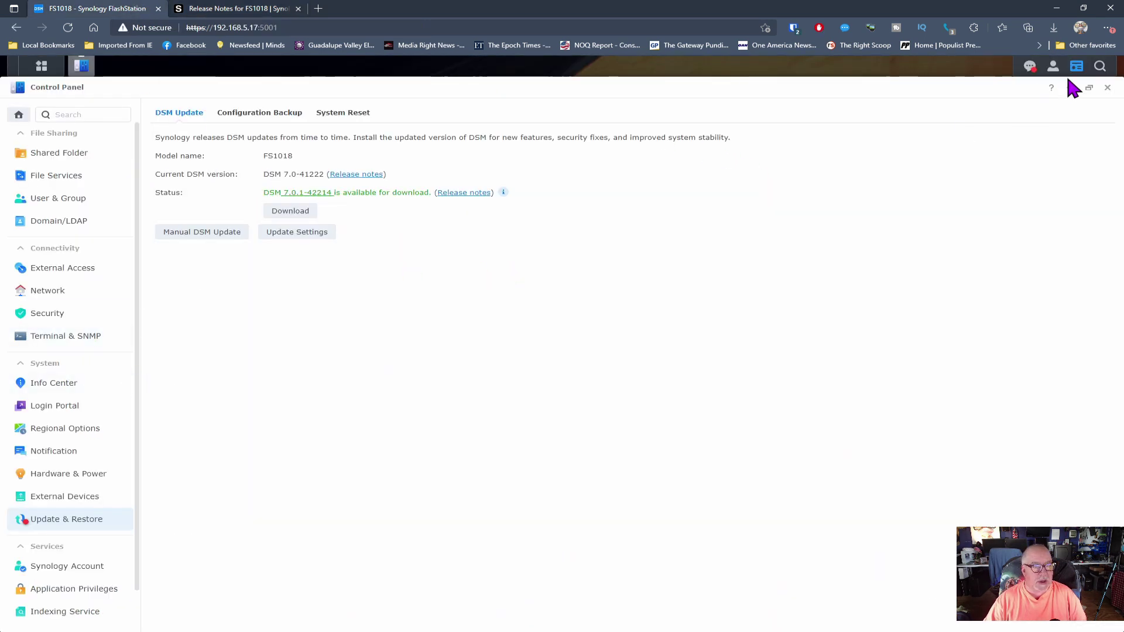
# Step: Reopen Virtual Machine Manager, glance at Docker, and list the four virtual machines
pyautogui.click(1106, 87)
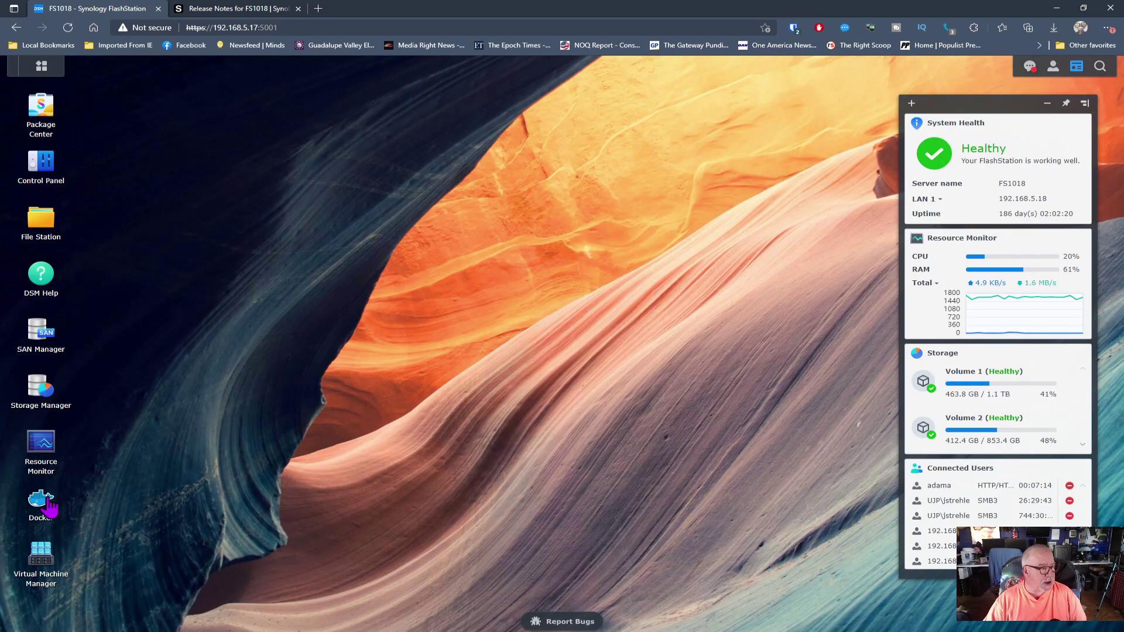
pyautogui.click(42, 559)
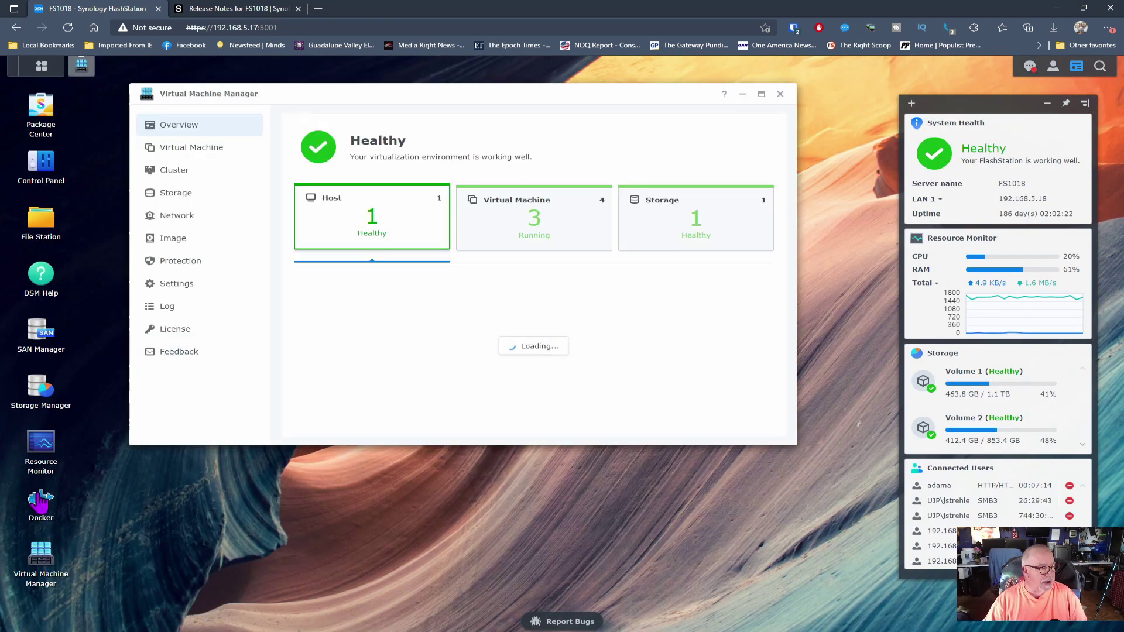
pyautogui.click(40, 501)
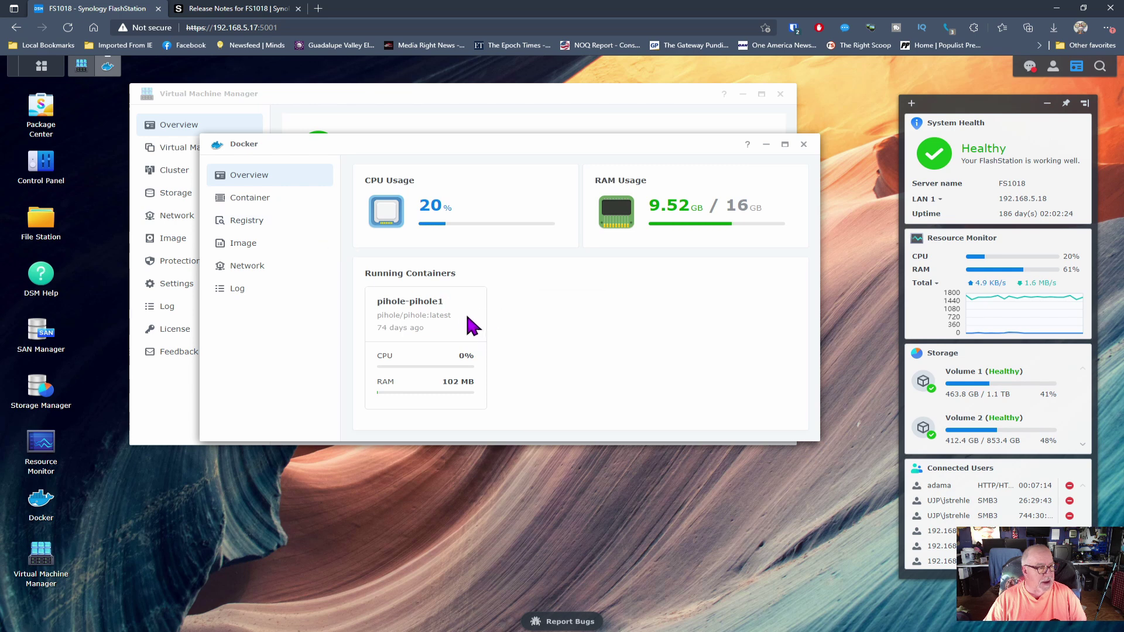
pyautogui.click(803, 144)
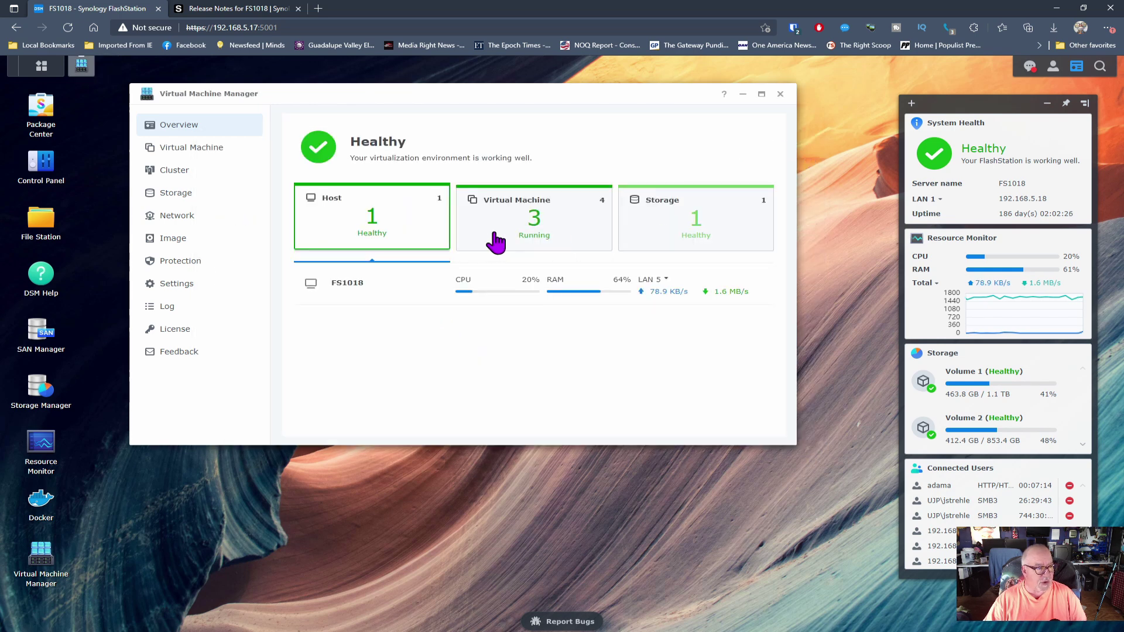
pyautogui.click(191, 151)
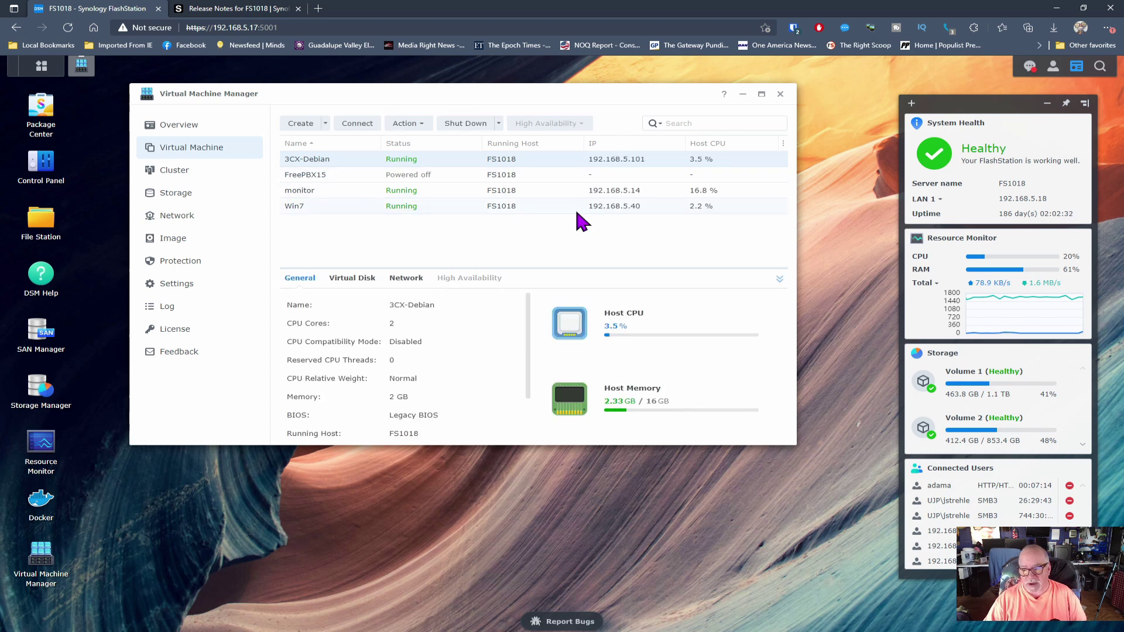
# Step: Confirm FS1018 in the release notes' compatible models list and read further down
pyautogui.click(265, 12)
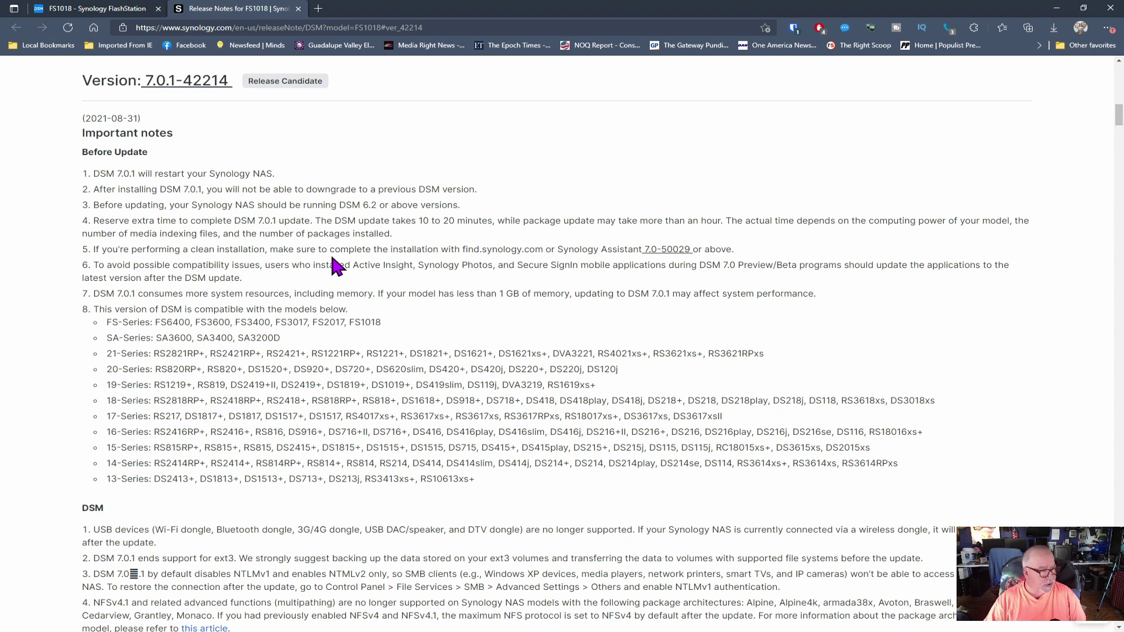
pyautogui.moveTo(387, 325); pyautogui.dragTo(350, 326)
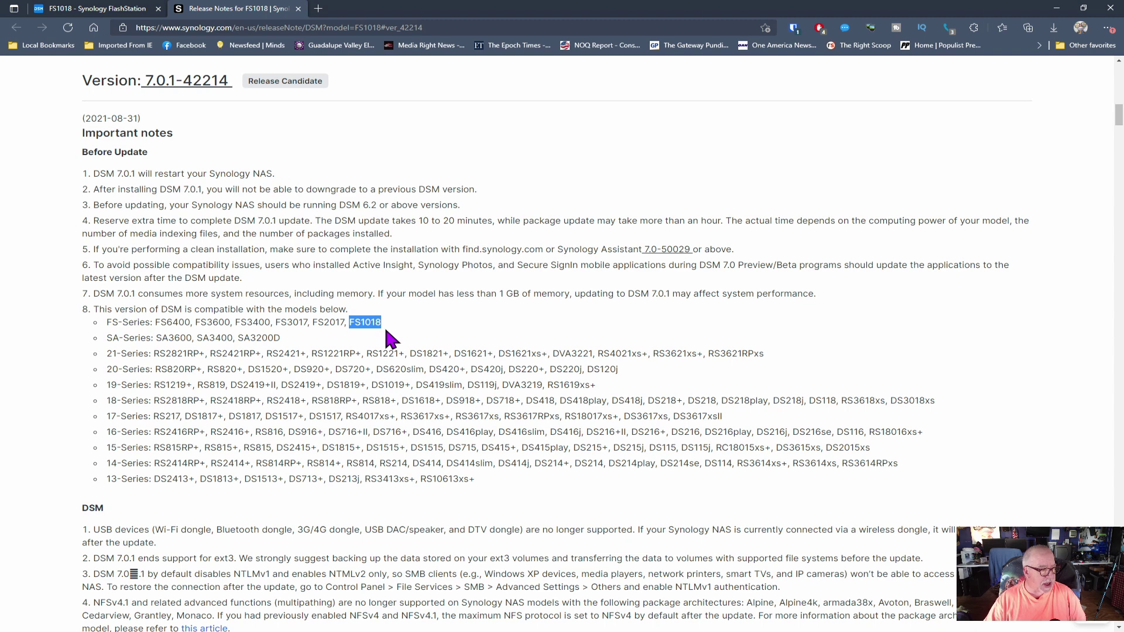
pyautogui.scroll(-1, 390, 338)
pyautogui.scroll(-1, 386, 330)
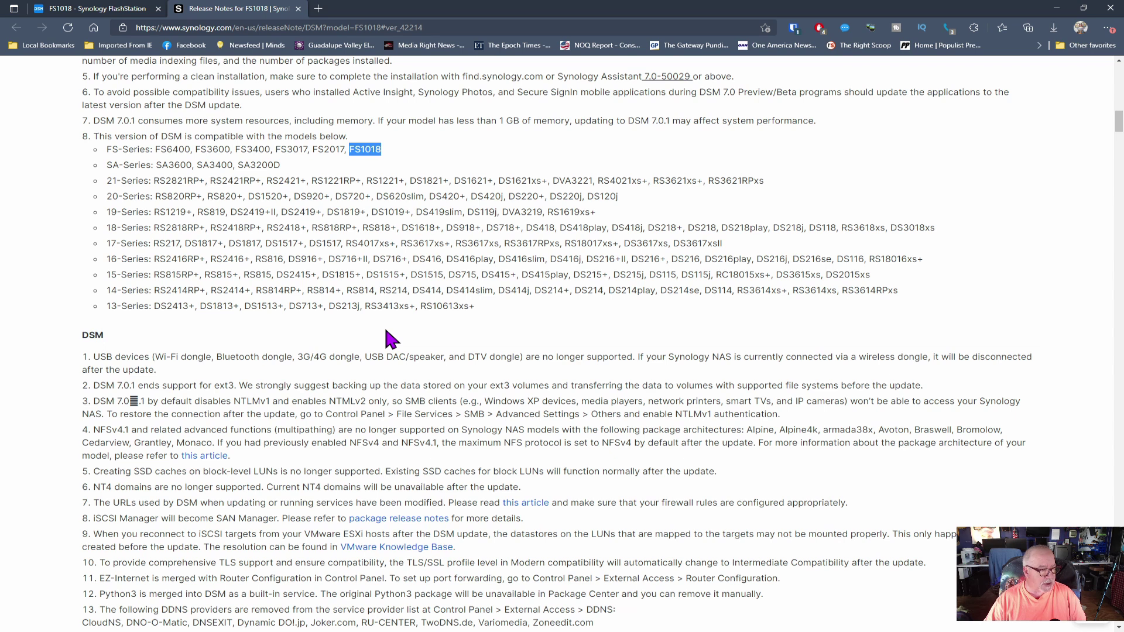
pyautogui.scroll(-2, 391, 338)
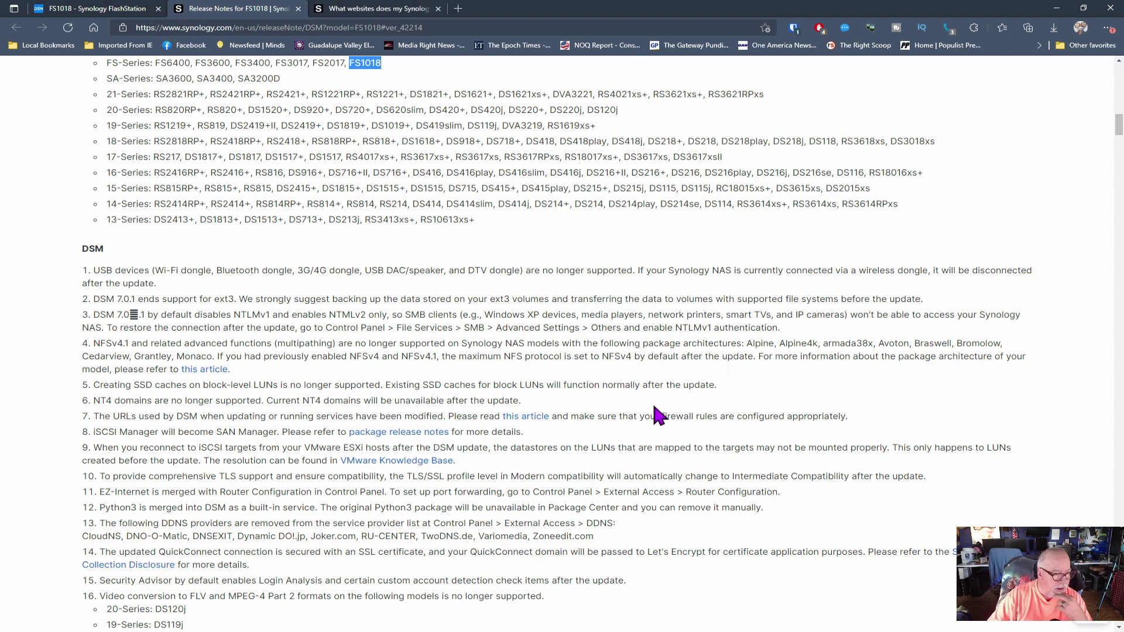
# Step: Read the 'What websites does my Synology NAS connect to' table, then return to the FS1018 release notes
pyautogui.click(410, 9)
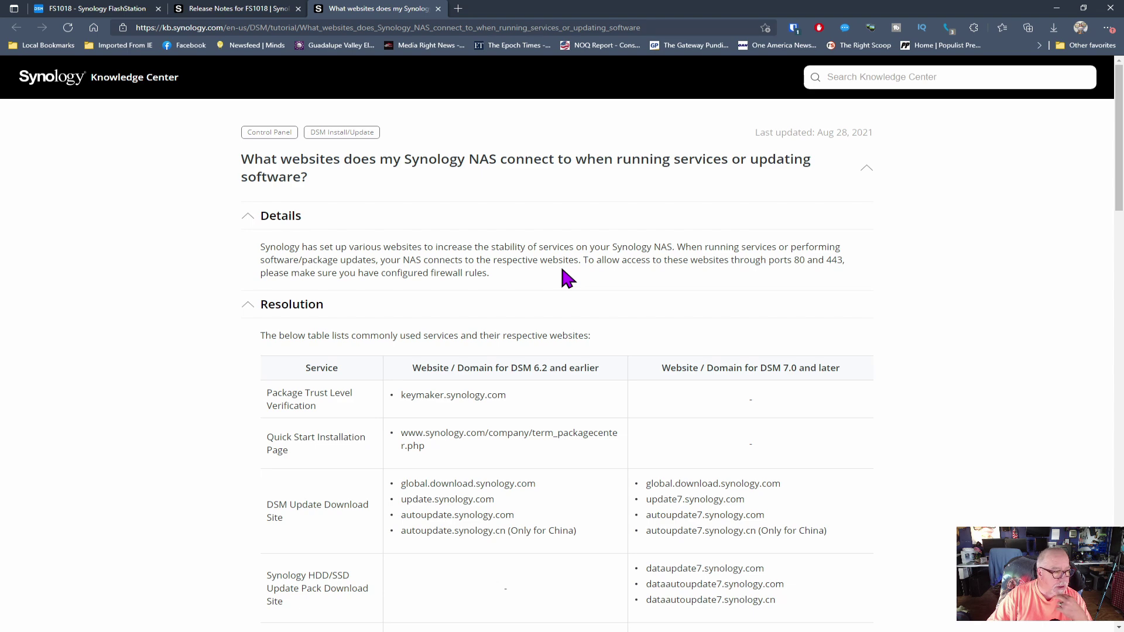
pyautogui.scroll(-1, 566, 280)
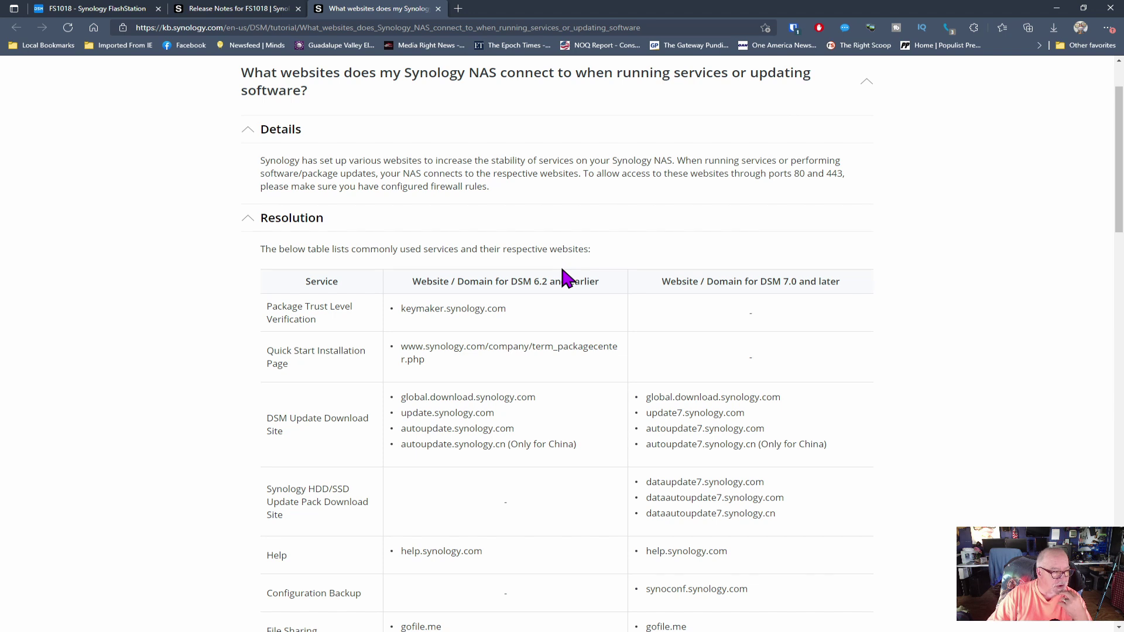
pyautogui.scroll(-1, 566, 279)
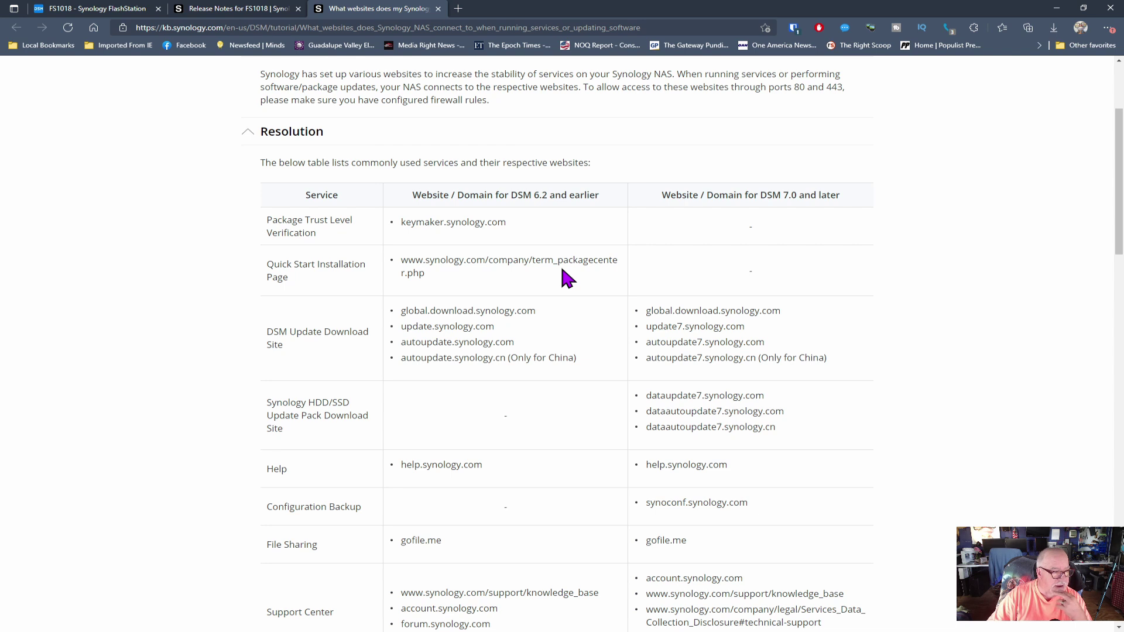
pyautogui.scroll(-1, 567, 279)
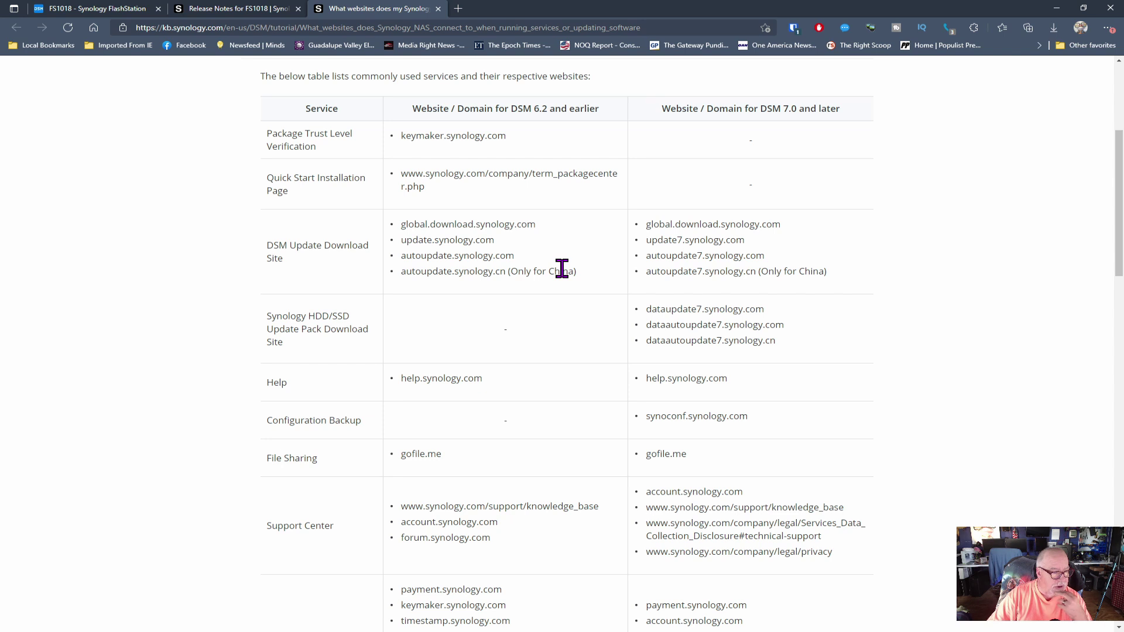
pyautogui.scroll(-1, 562, 269)
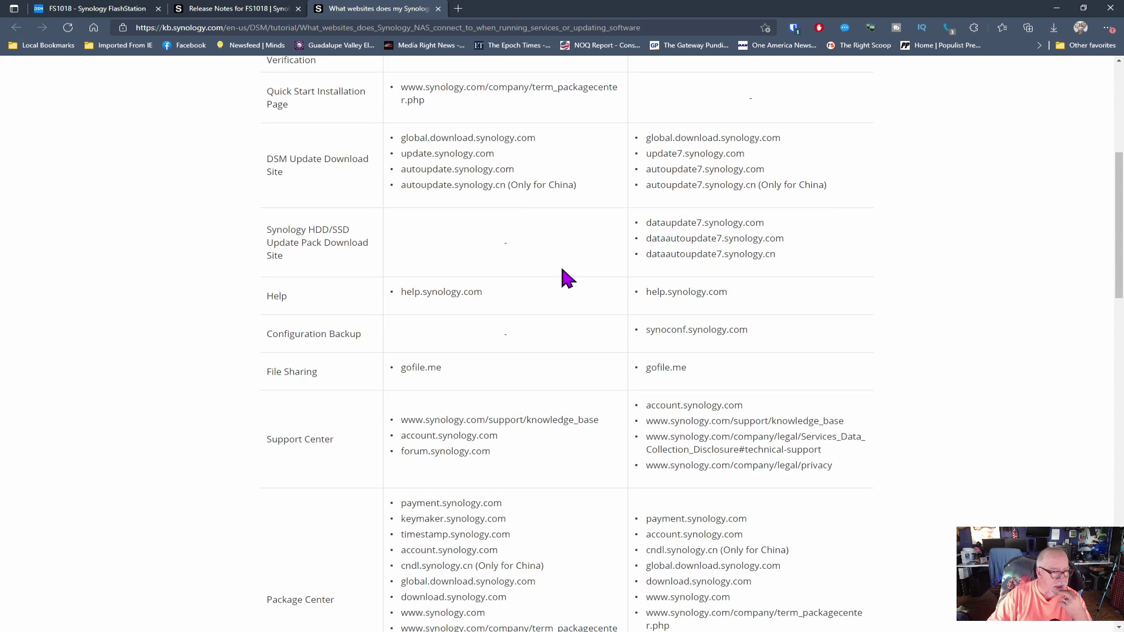
pyautogui.scroll(-2, 562, 270)
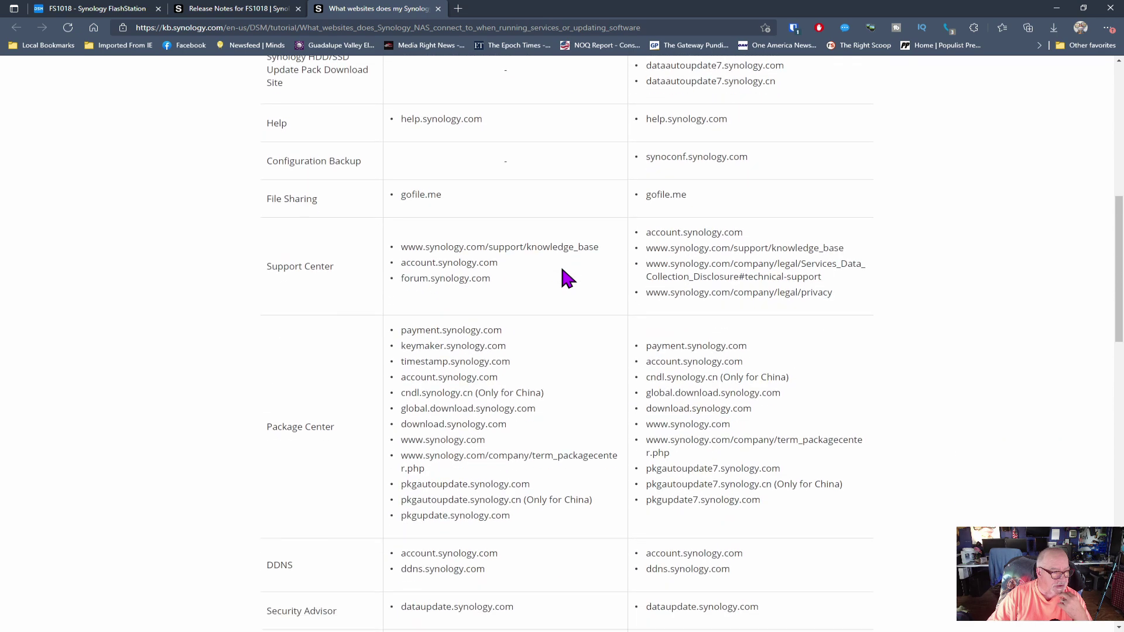
pyautogui.scroll(-1, 567, 279)
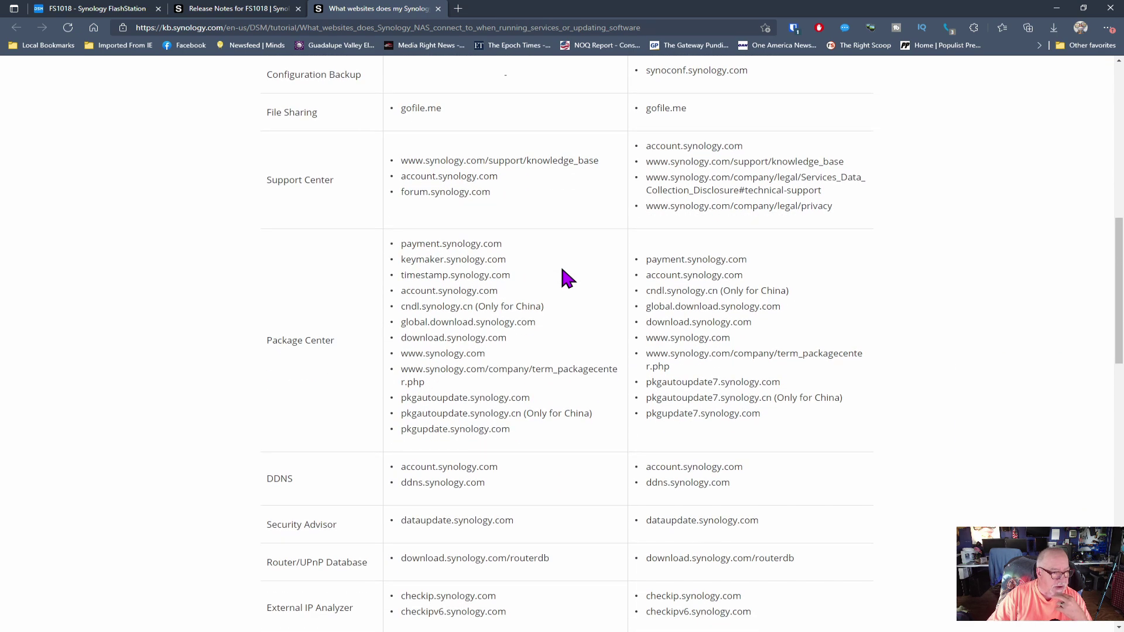
pyautogui.scroll(-2, 566, 279)
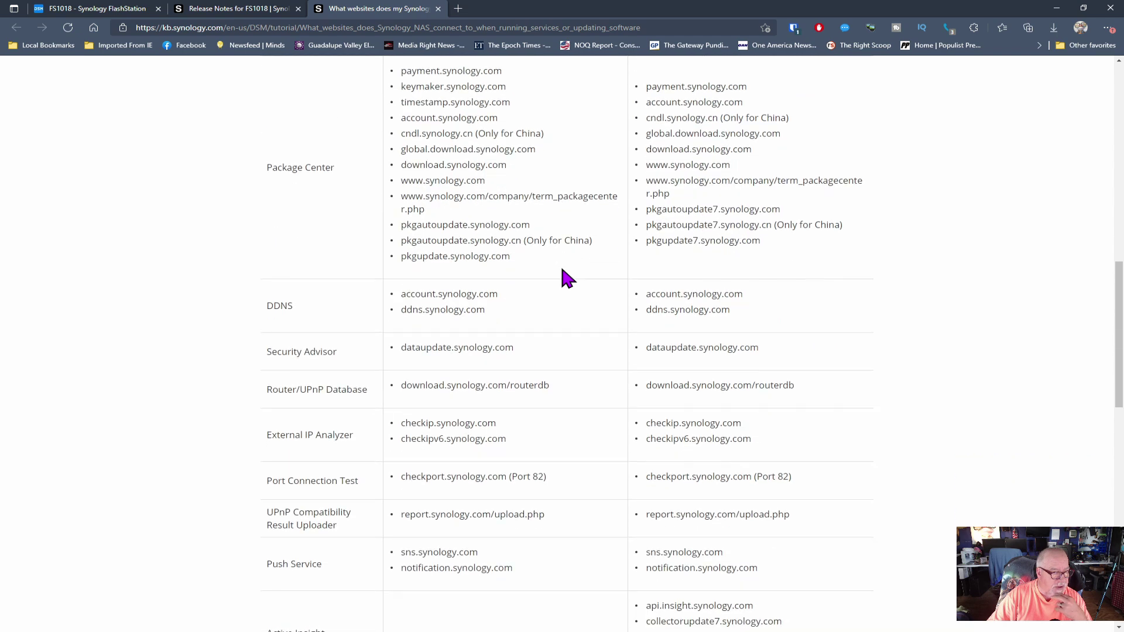
pyautogui.scroll(-2, 566, 277)
pyautogui.click(258, 9)
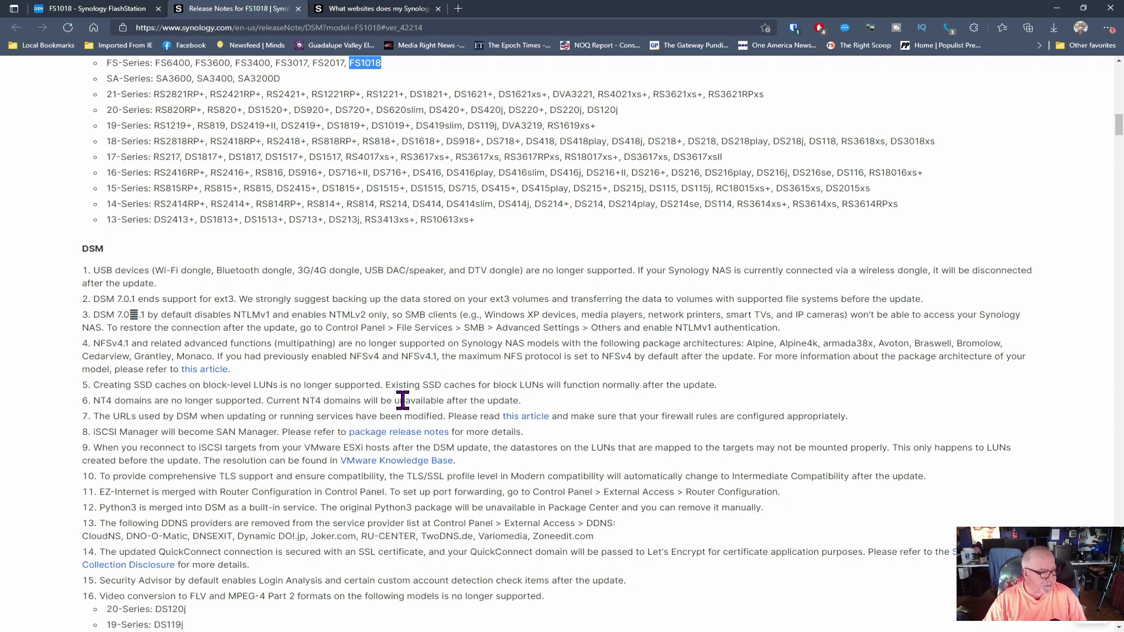
# Step: Read through the DSM 7.0.1 release notes, highlighting the FS-series models mention
pyautogui.scroll(-2, 402, 400)
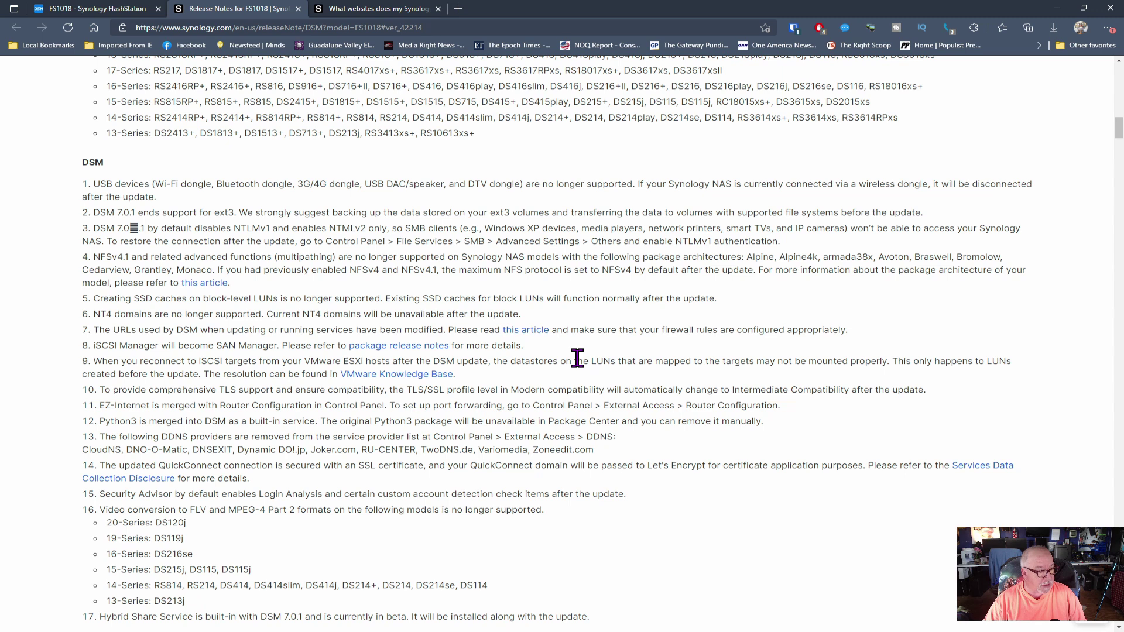
pyautogui.scroll(-1, 577, 358)
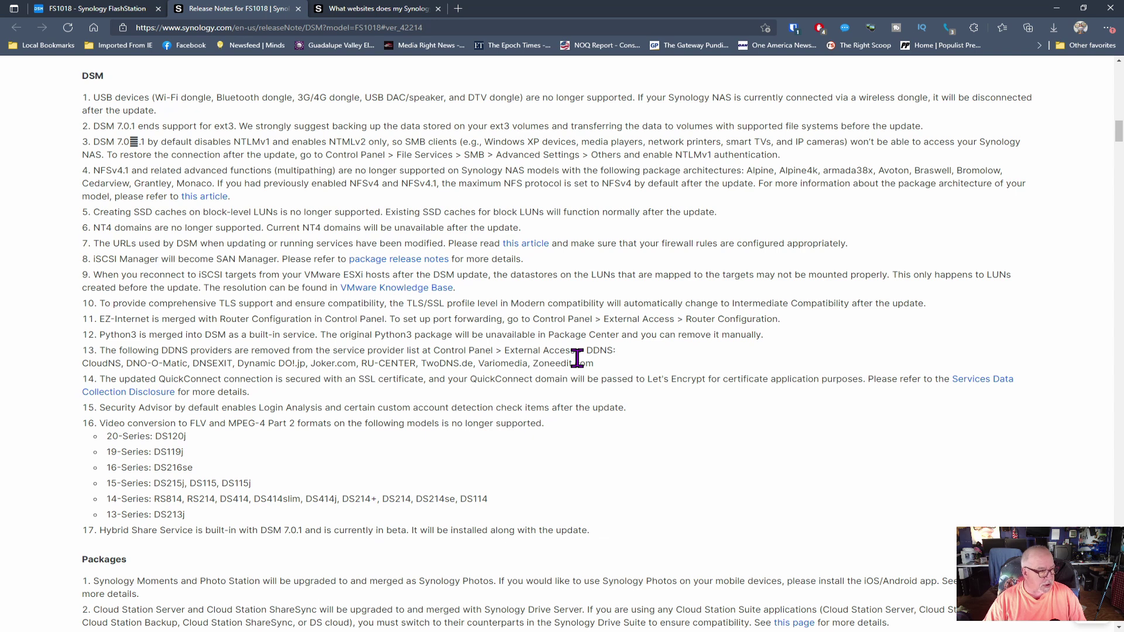
pyautogui.scroll(-2, 577, 358)
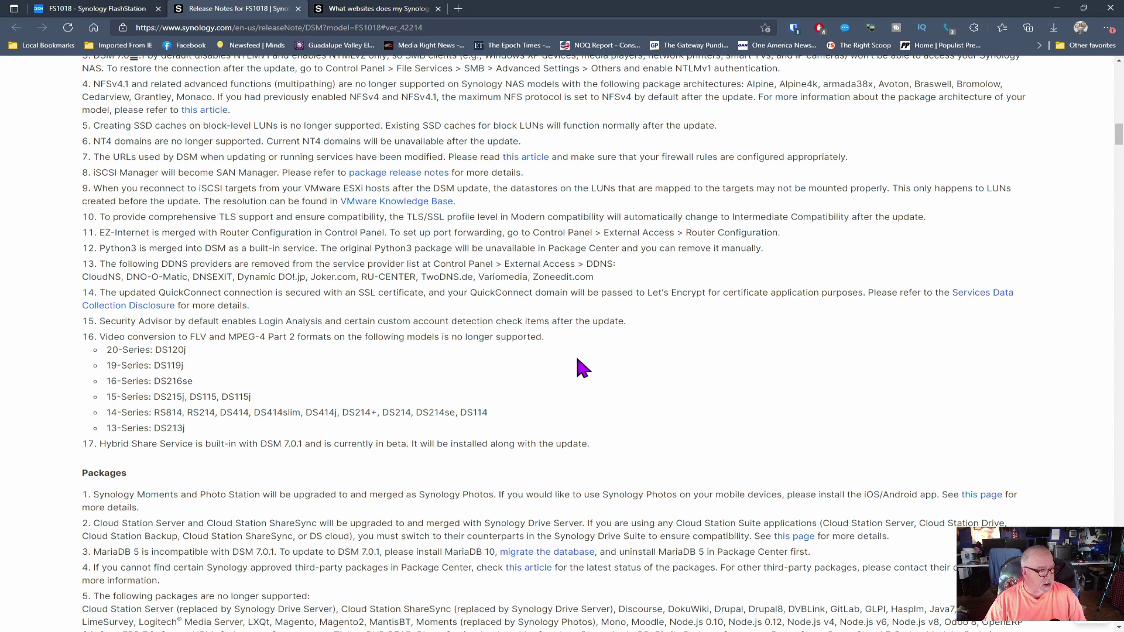
pyautogui.scroll(-3, 578, 359)
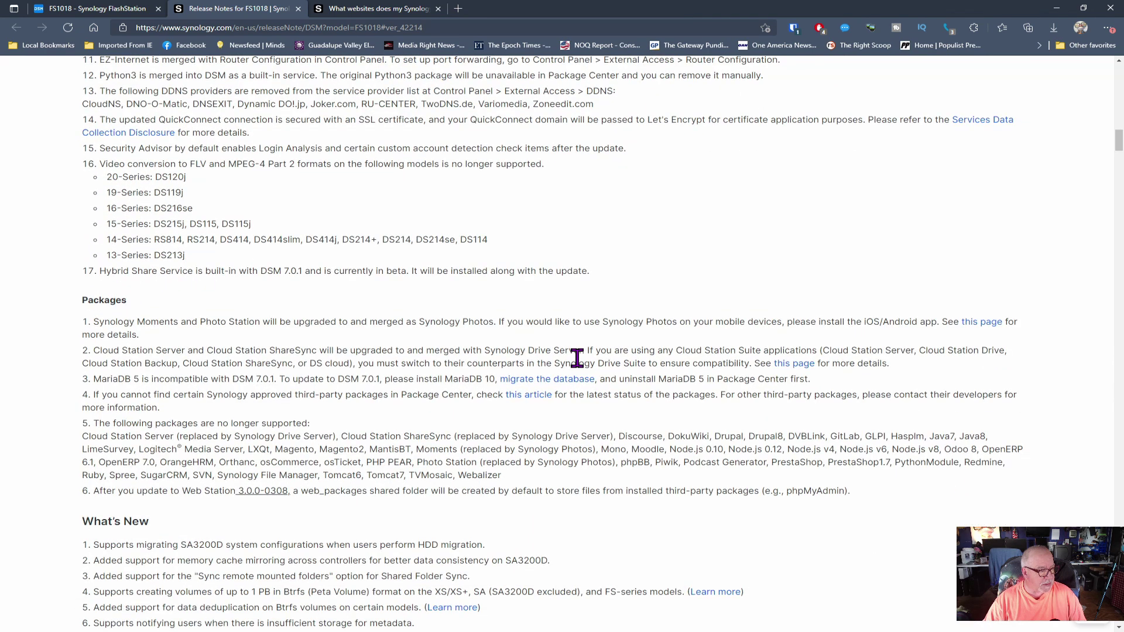
pyautogui.scroll(-2, 578, 359)
pyautogui.scroll(-2, 578, 359)
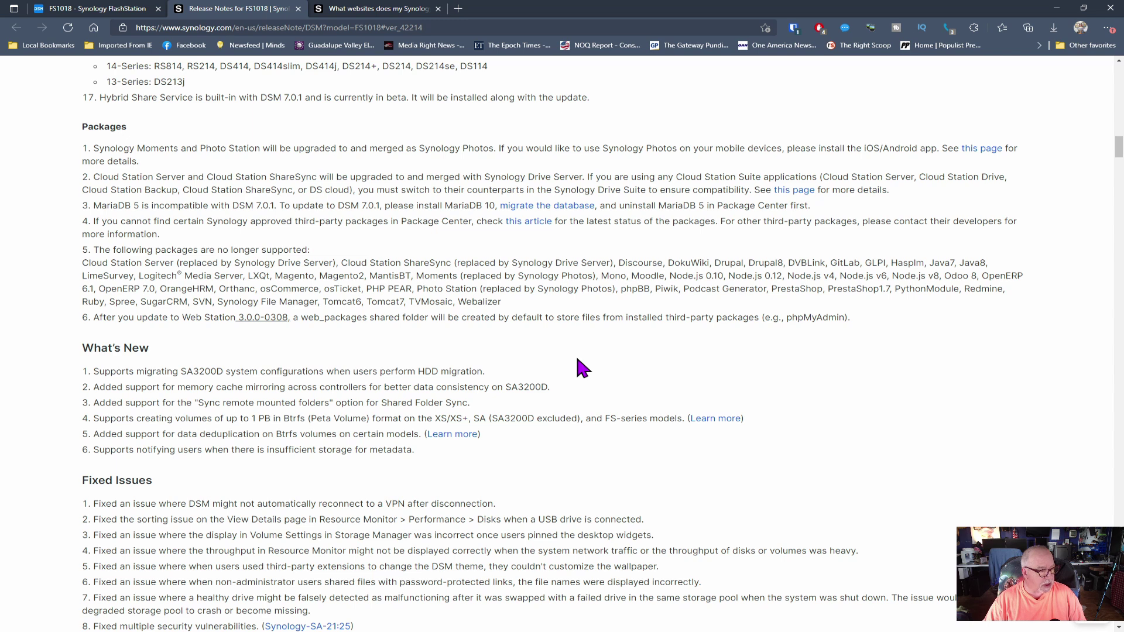
pyautogui.scroll(-2, 577, 359)
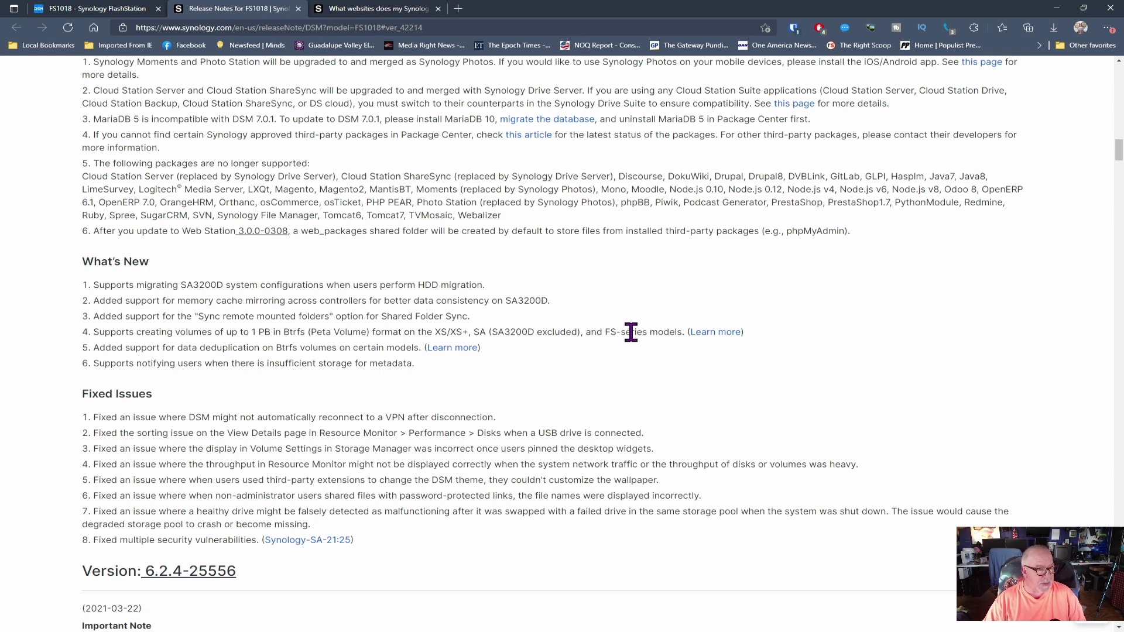
pyautogui.moveTo(627, 332); pyautogui.dragTo(646, 332)
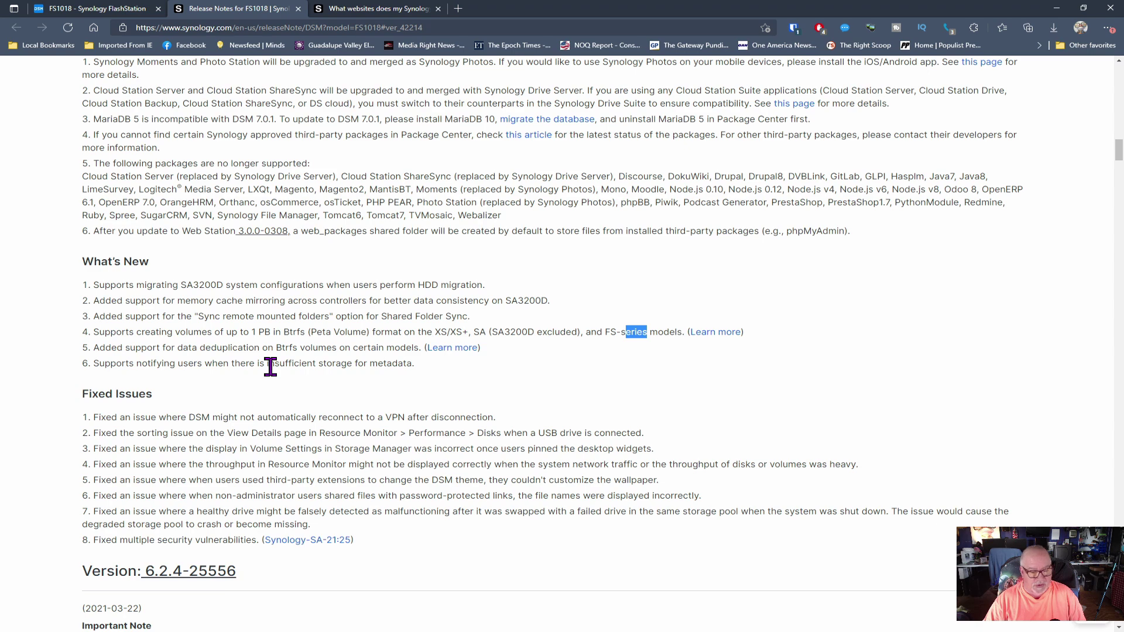
# Step: Finish reviewing the release notes and close the service-websites article tab
pyautogui.scroll(-6, 272, 369)
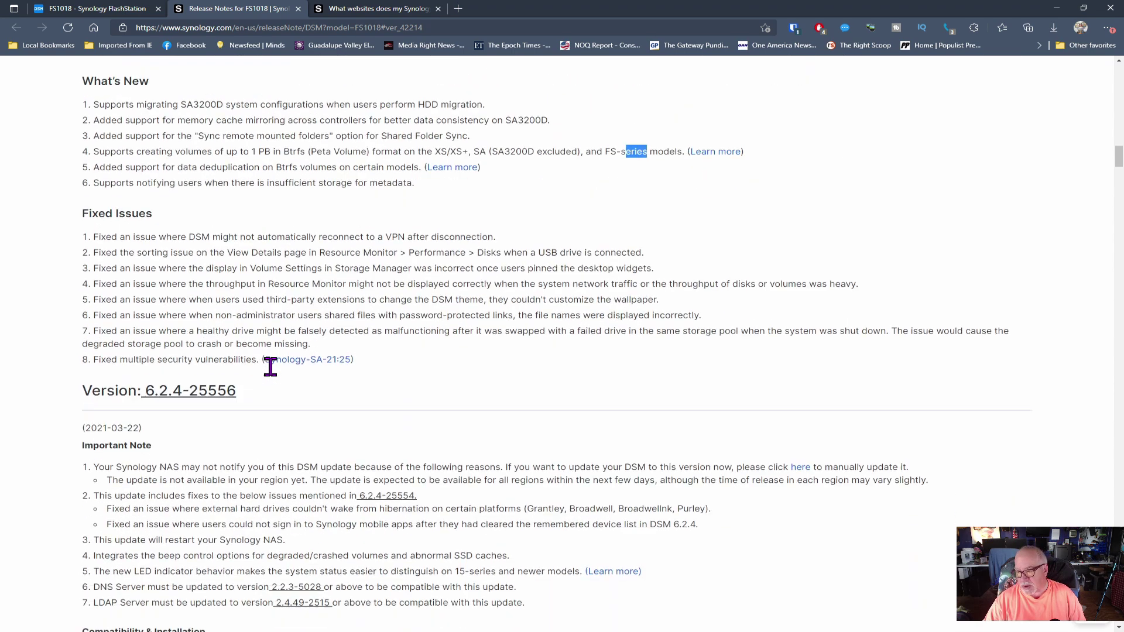
pyautogui.scroll(-8, 274, 370)
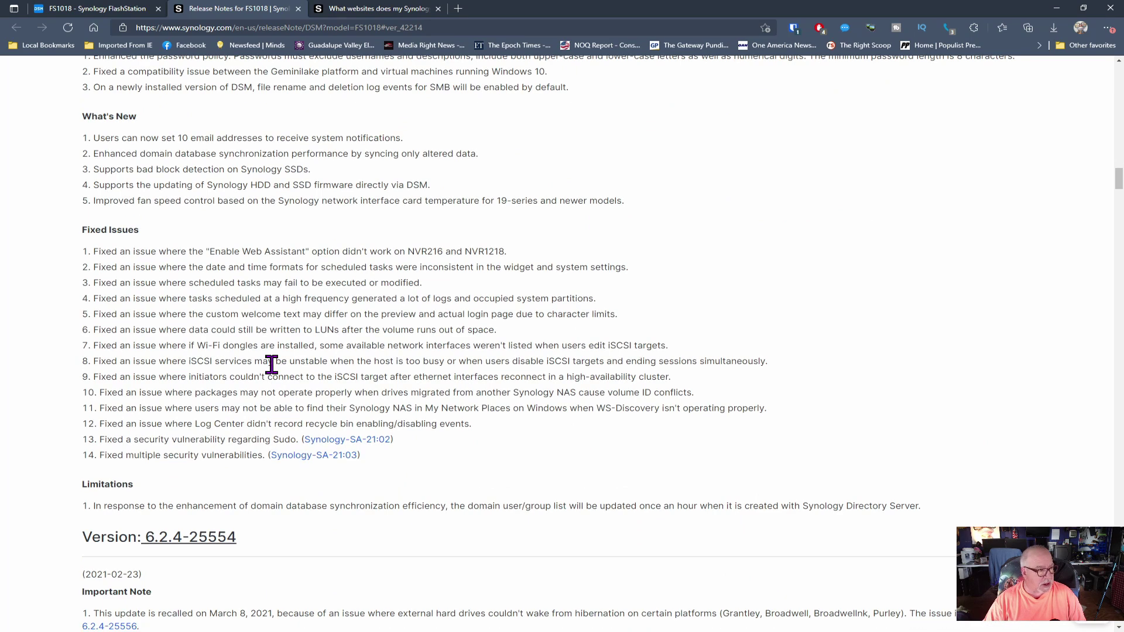
pyautogui.scroll(5, 271, 364)
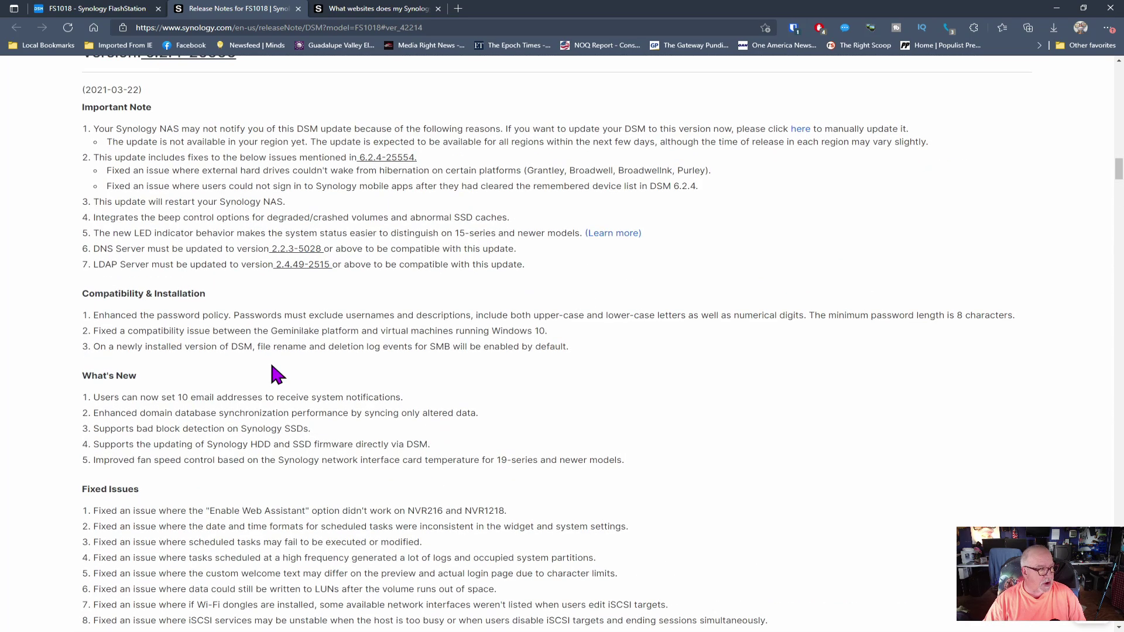
pyautogui.scroll(2, 274, 372)
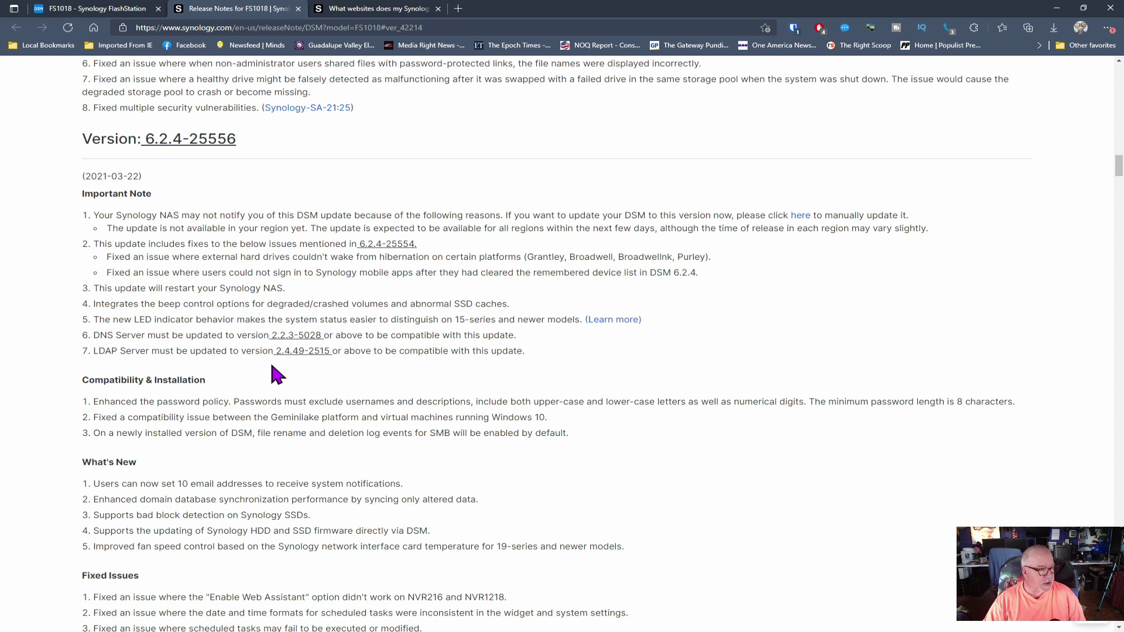
pyautogui.scroll(-3, 275, 373)
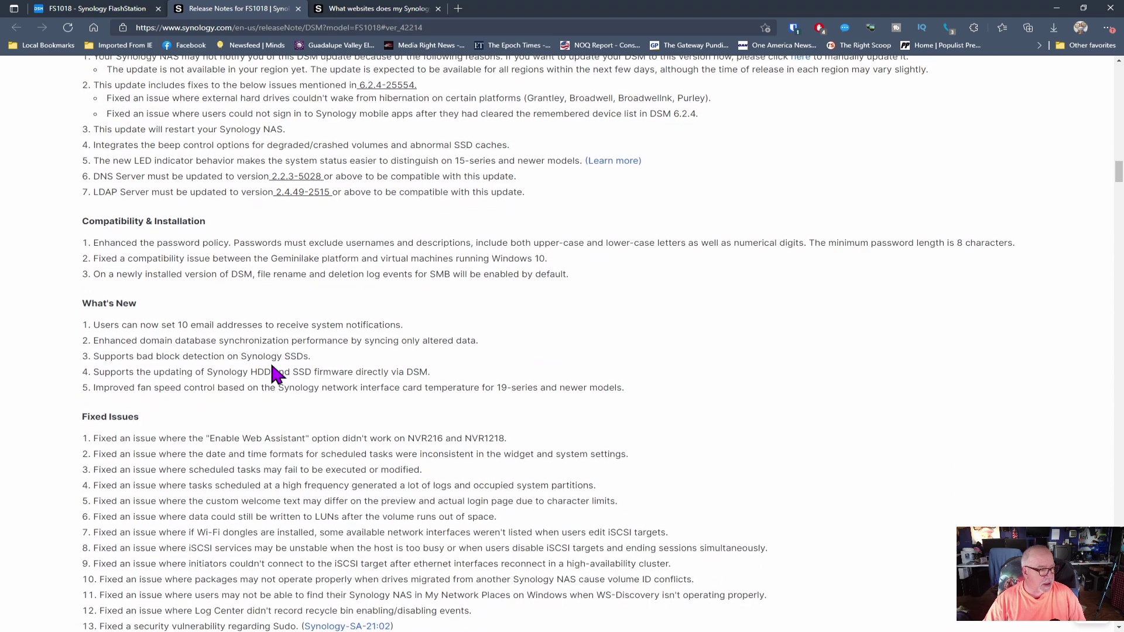
pyautogui.scroll(-2, 275, 374)
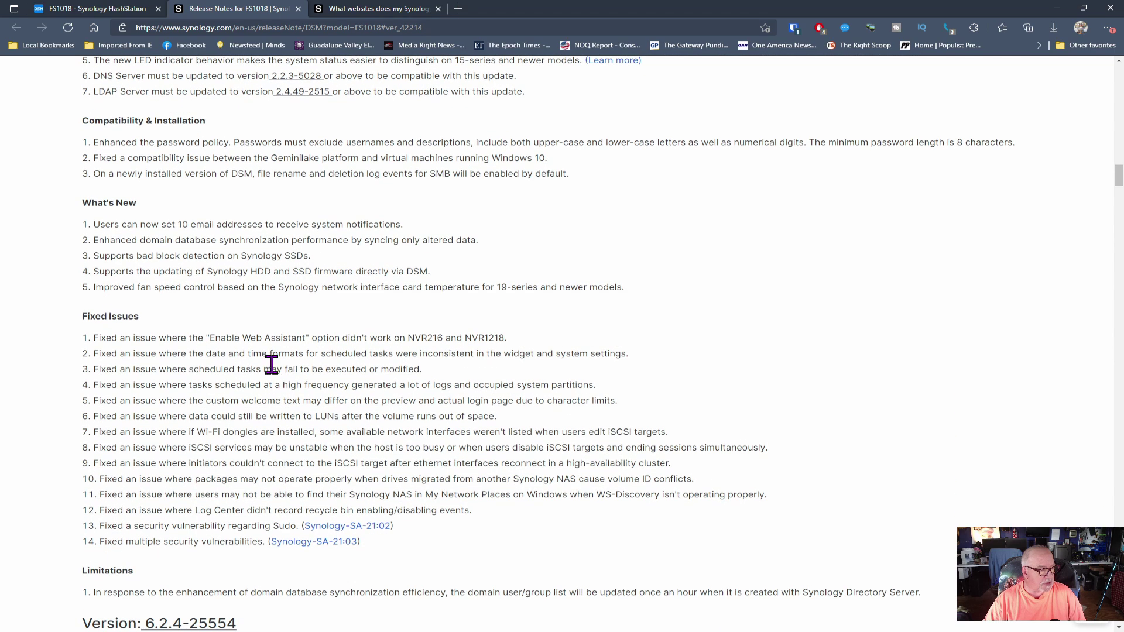
pyautogui.scroll(-4, 271, 364)
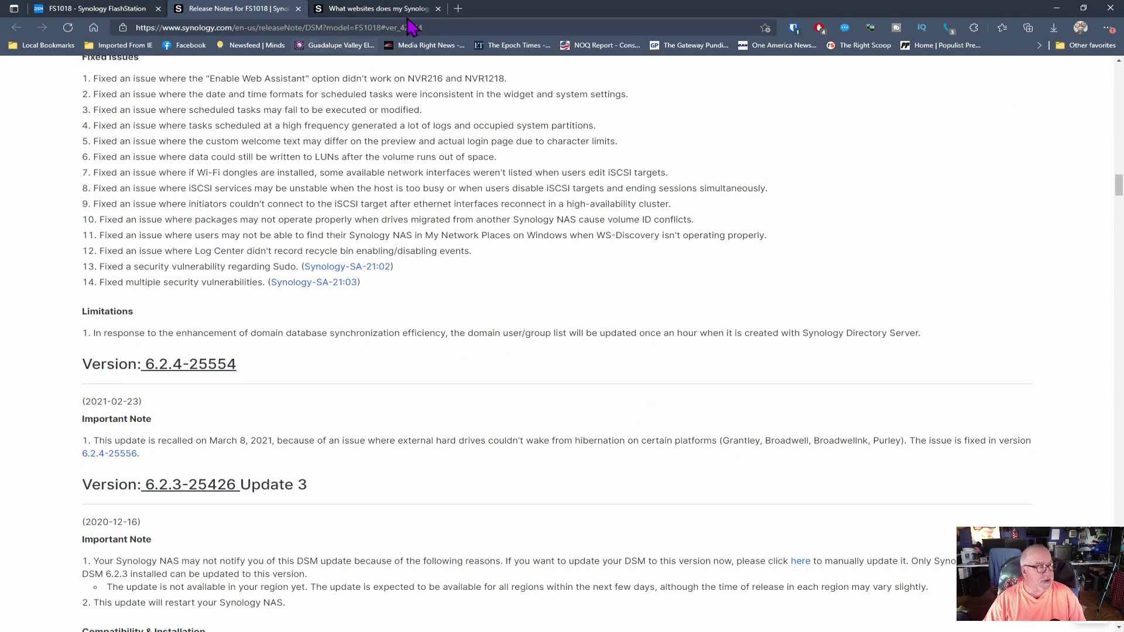
pyautogui.click(438, 8)
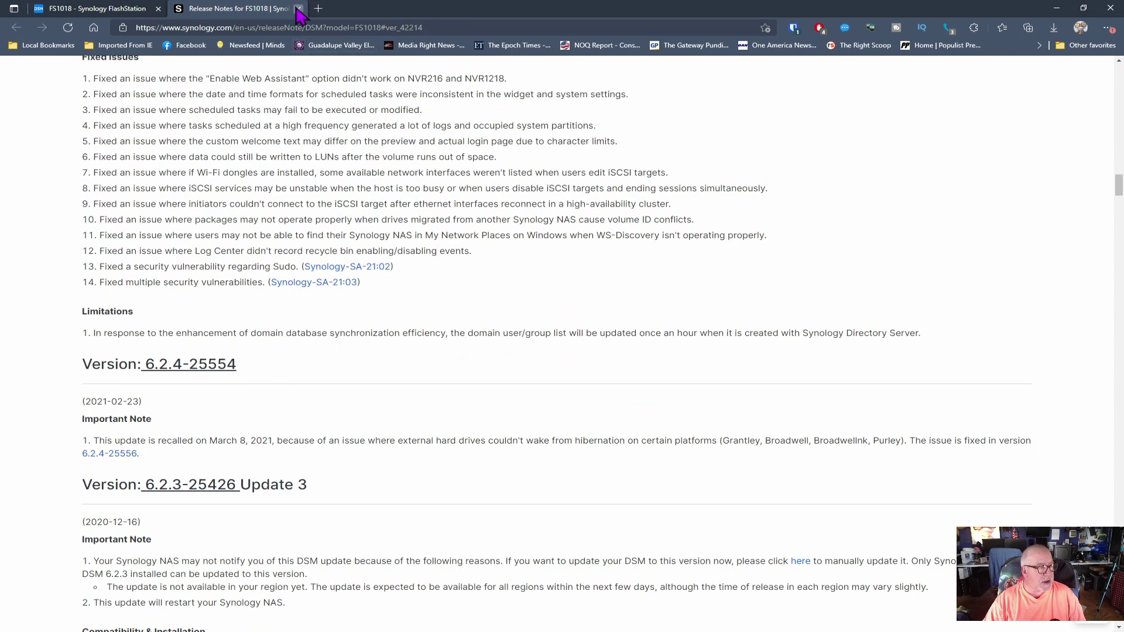
# Step: Close the release notes tab and shut down the Win7 and monitor virtual machines
pyautogui.click(298, 8)
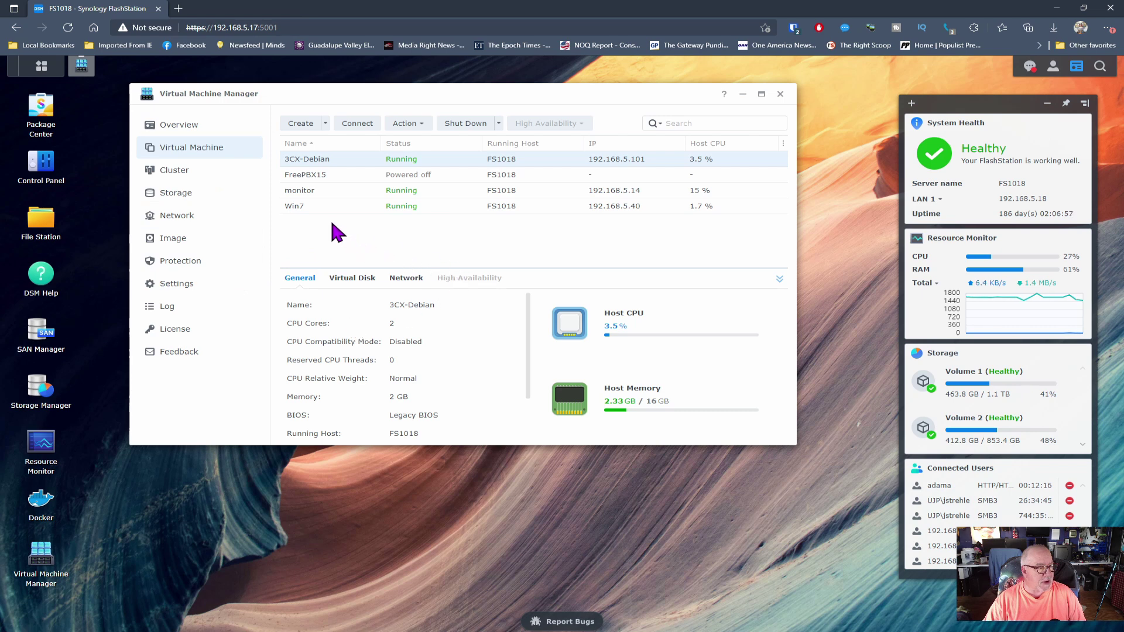
pyautogui.click(310, 209)
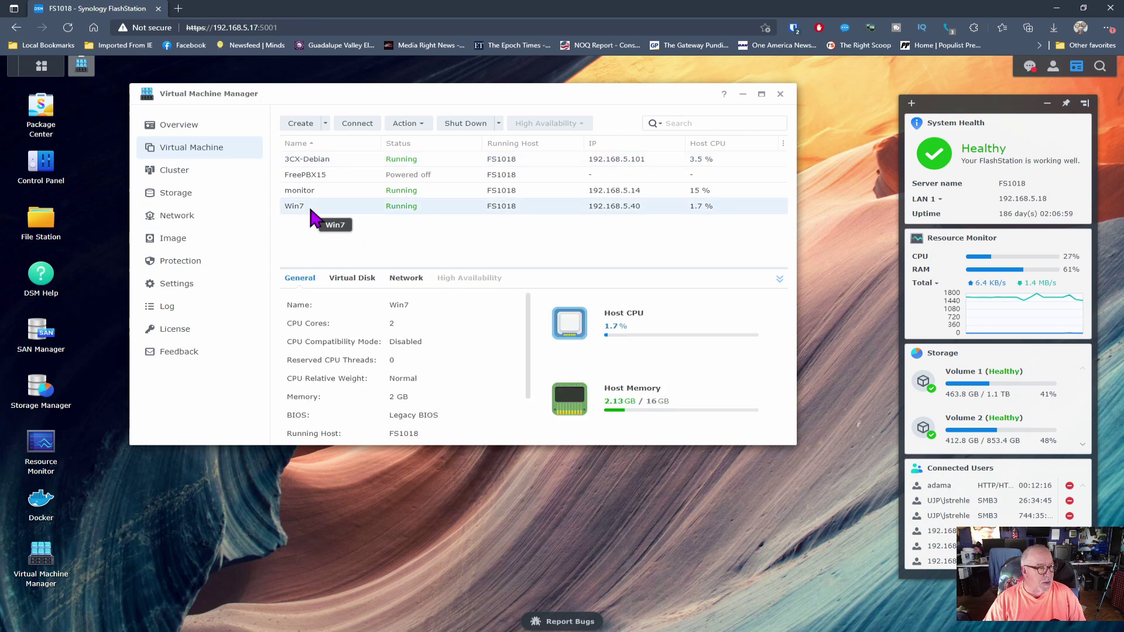
pyautogui.rightClick(309, 208)
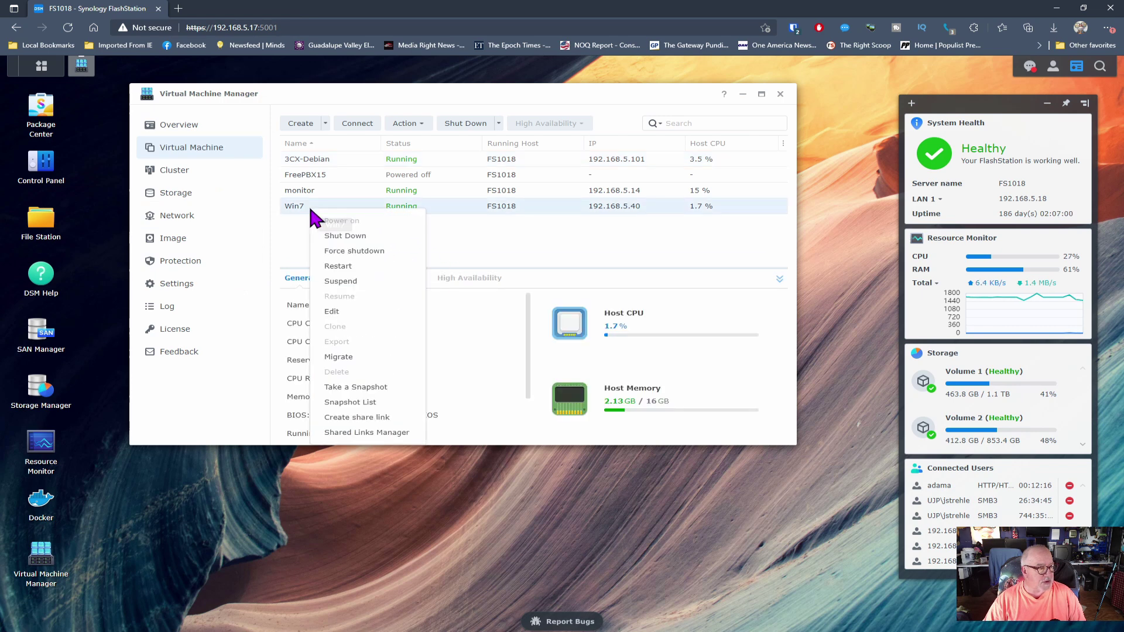
pyautogui.click(333, 235)
pyautogui.click(592, 286)
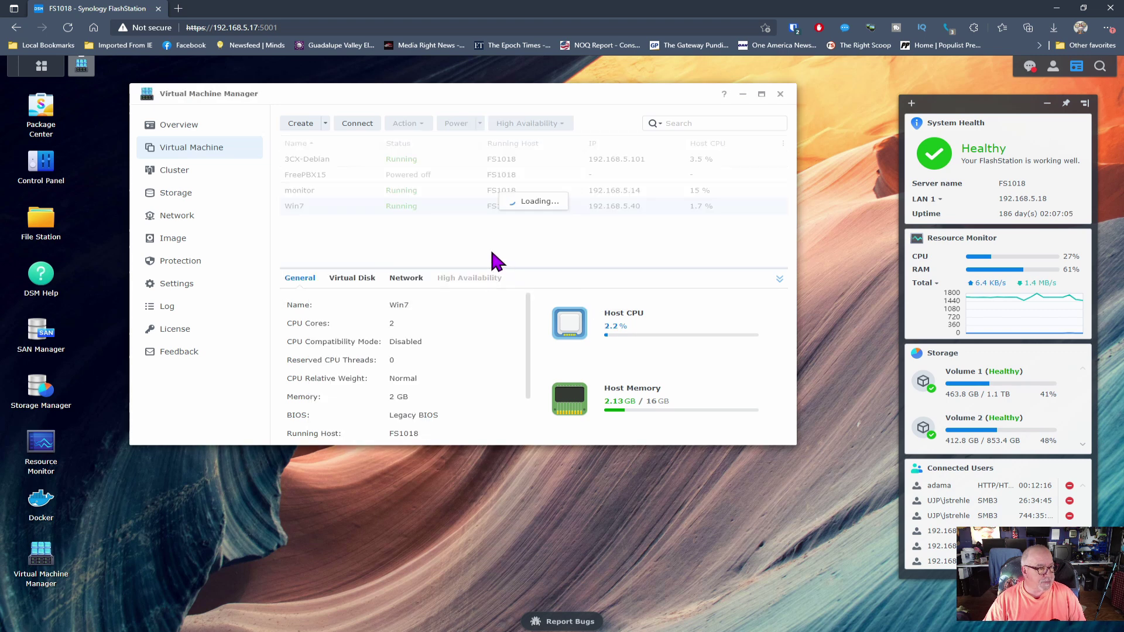
pyautogui.click(321, 194)
pyautogui.rightClick(321, 197)
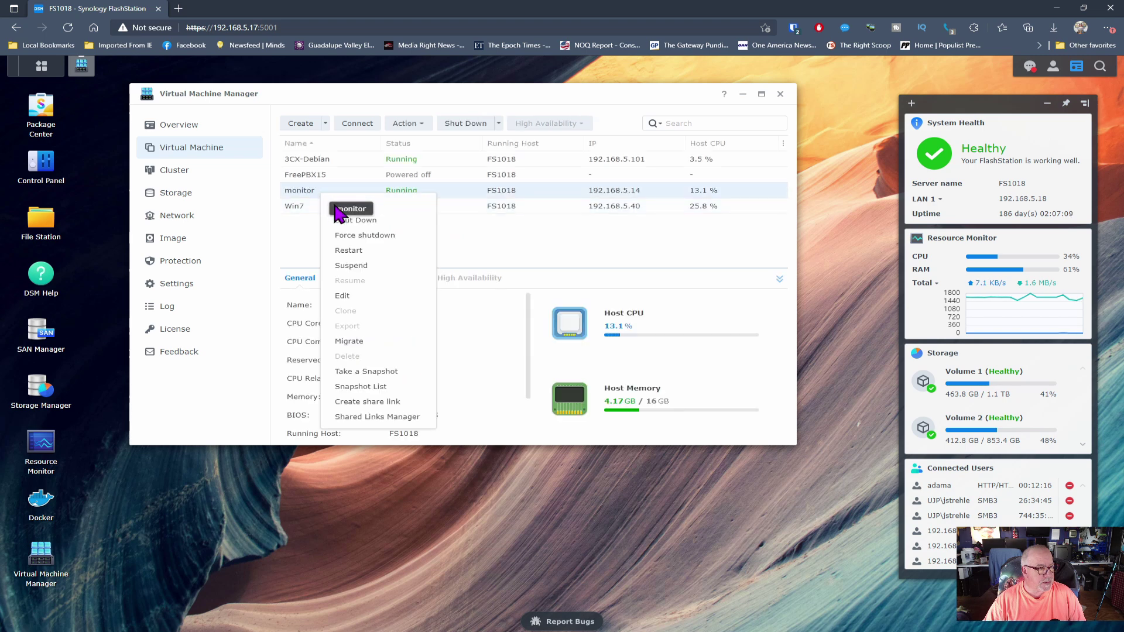
pyautogui.click(351, 230)
pyautogui.click(592, 284)
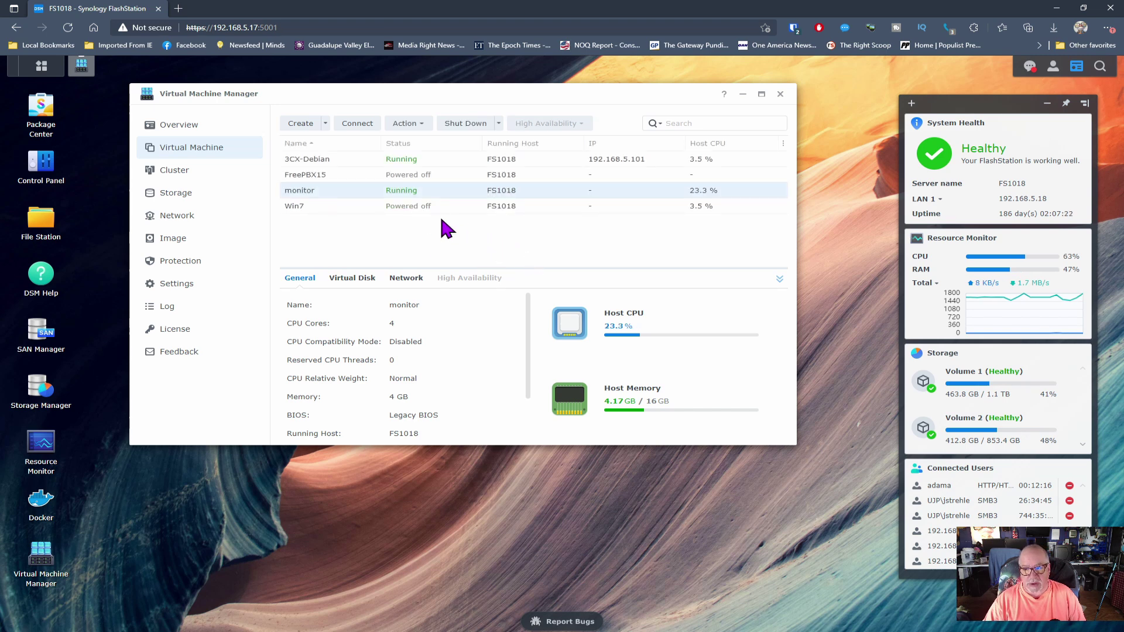
# Step: Open the 3CX-Debian VM's settings and cancel without changes
pyautogui.click(298, 161)
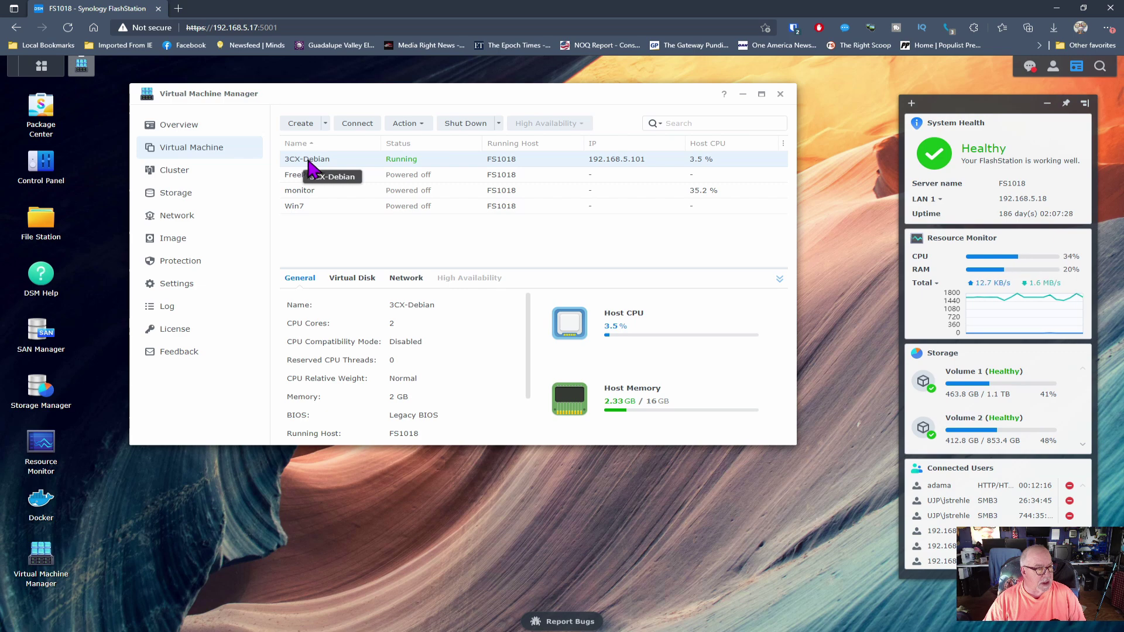
pyautogui.doubleClick(308, 162)
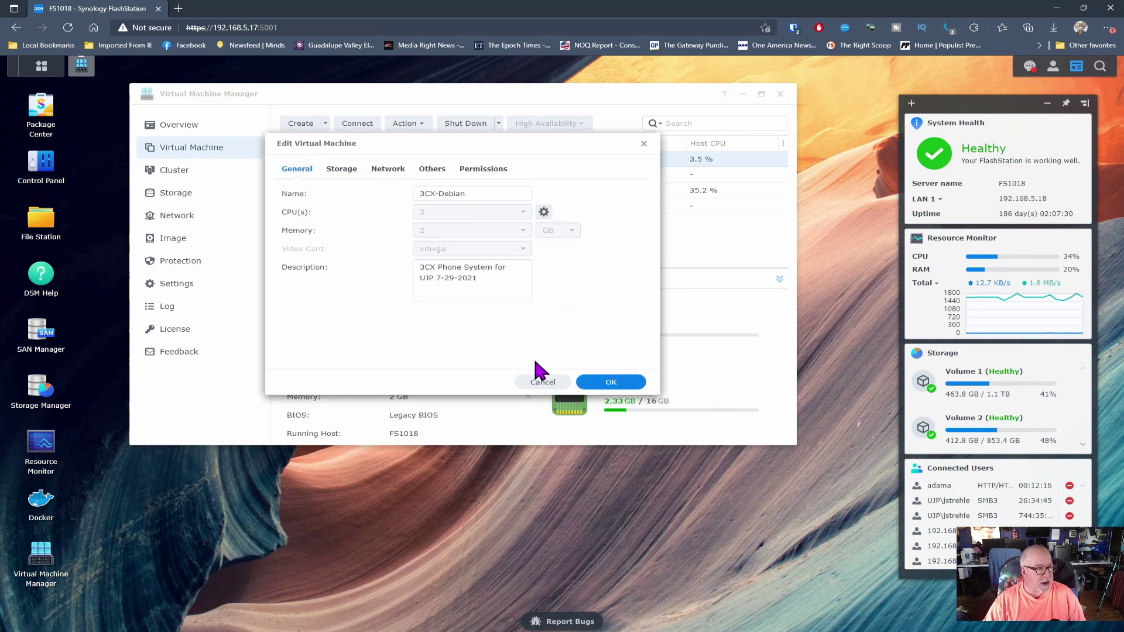
pyautogui.click(541, 382)
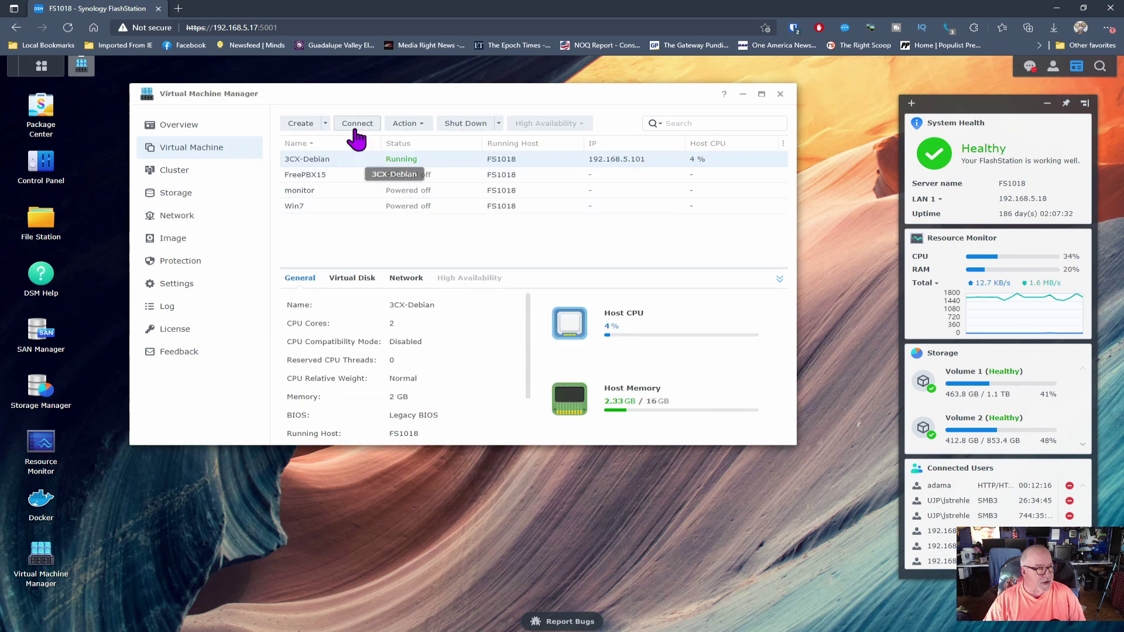
# Step: Log into the 3CX-Debian console as root, run 'shutdown -h now', and close the console
pyautogui.click(357, 123)
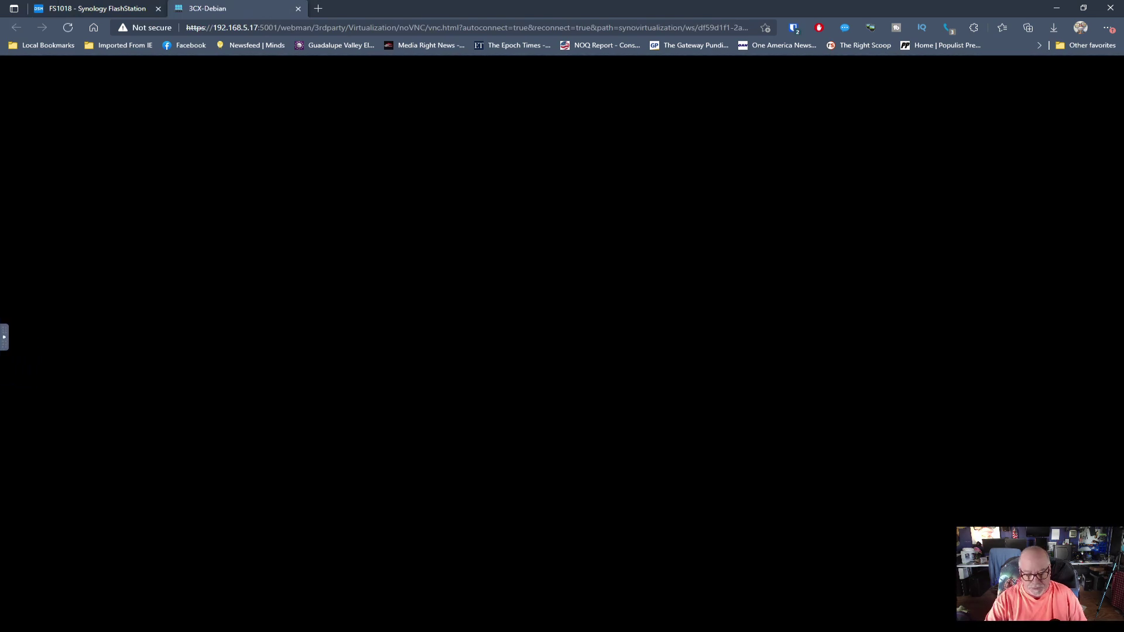
pyautogui.press('Return')
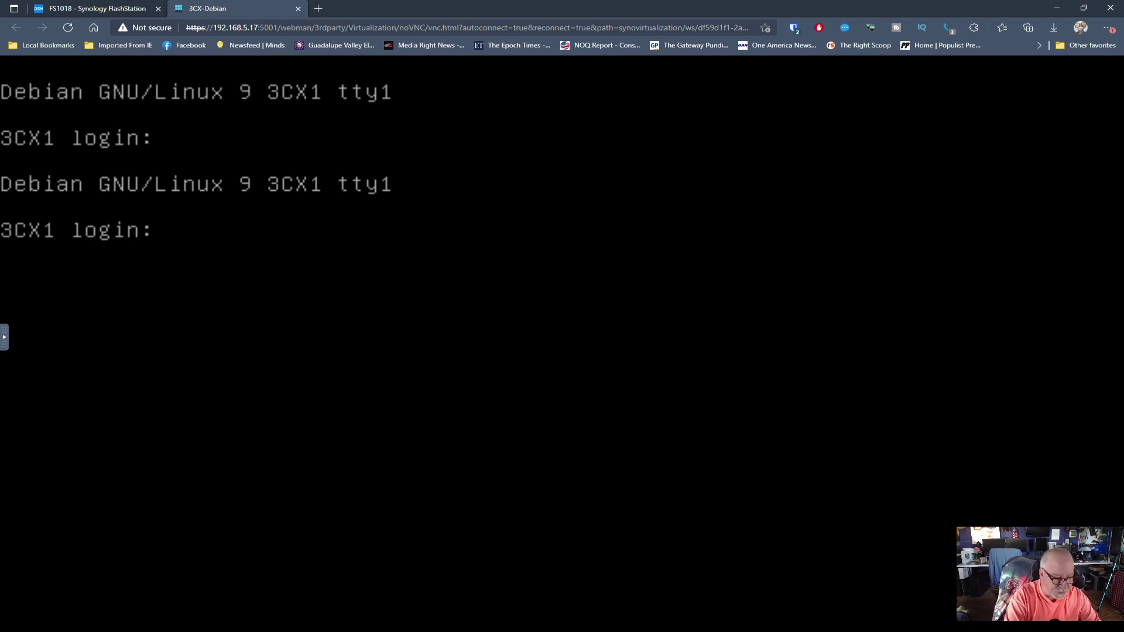
pyautogui.write('root')
pyautogui.press('Return')
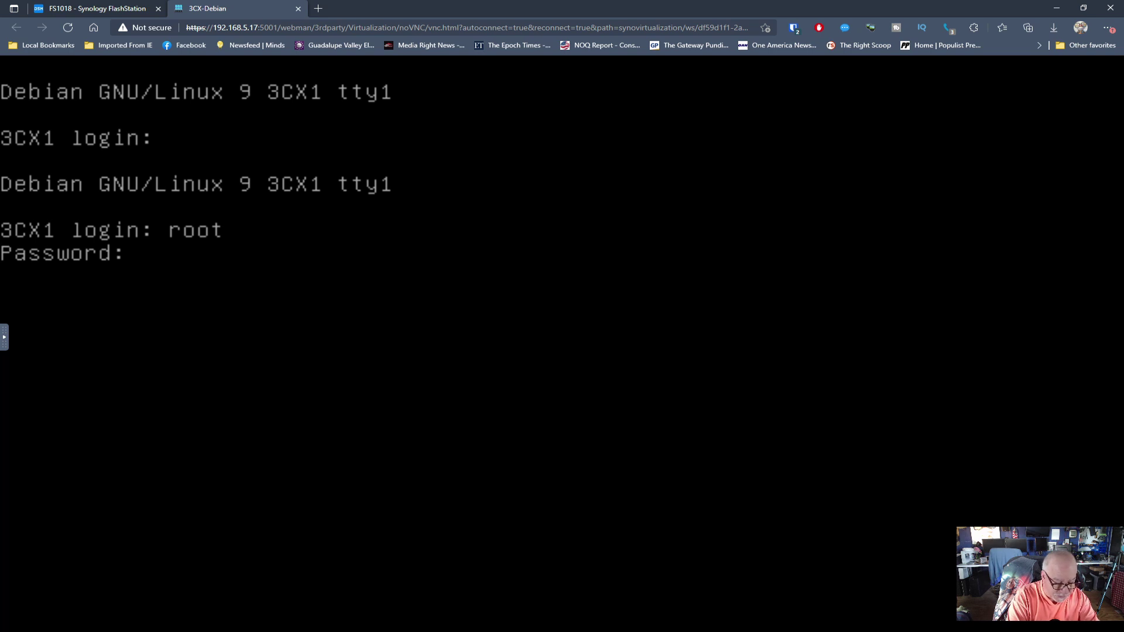
pyautogui.press('Return')
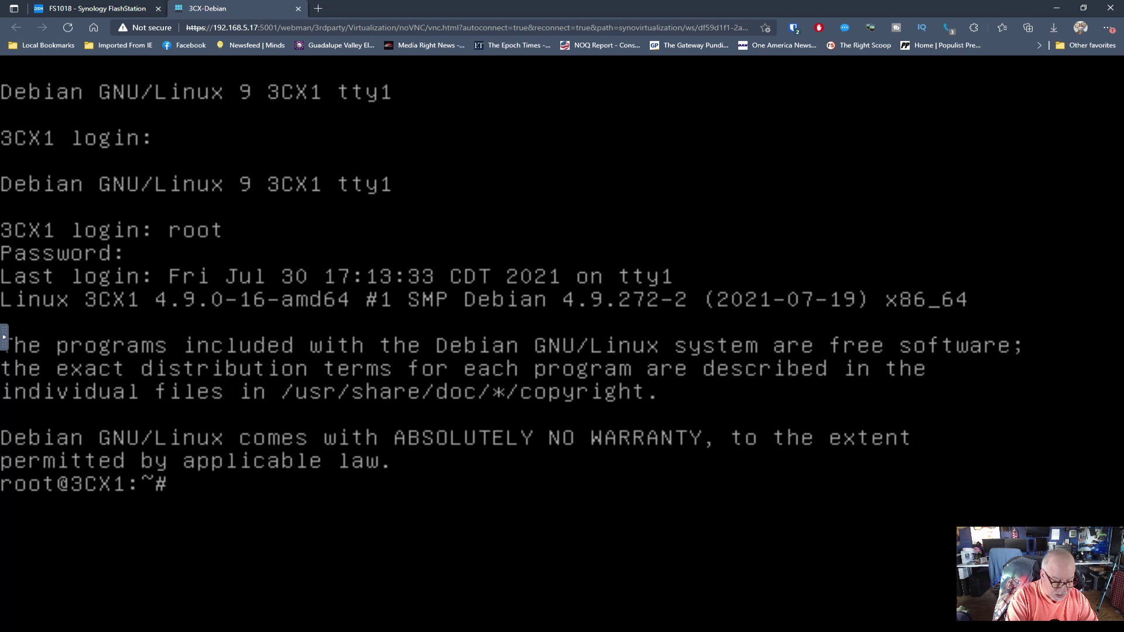
pyautogui.write('shut')
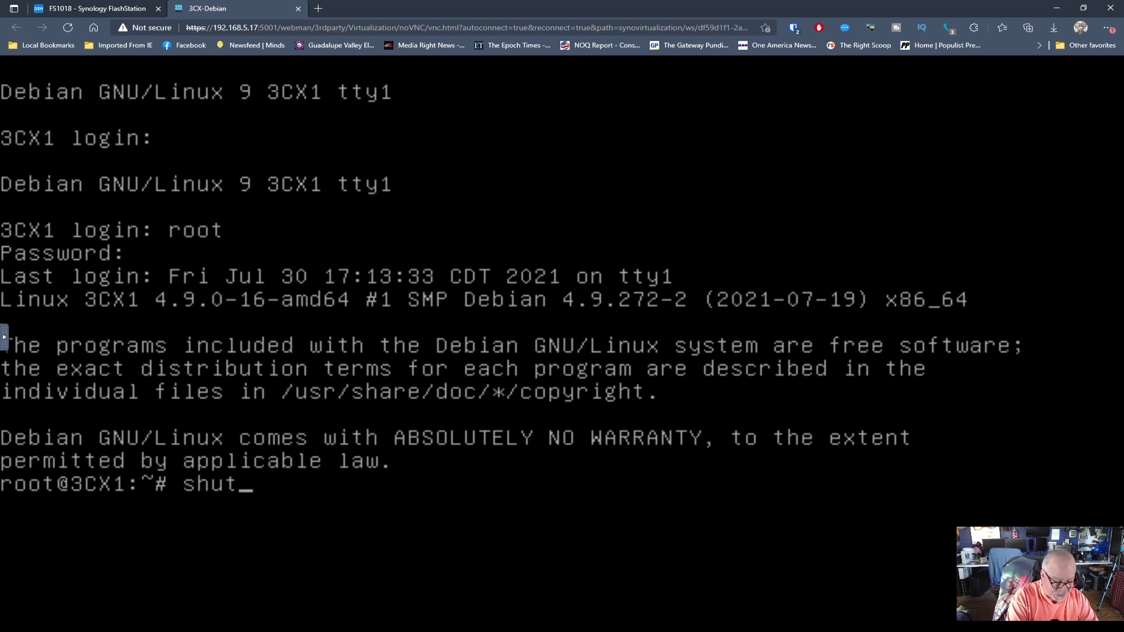
pyautogui.write('down -h')
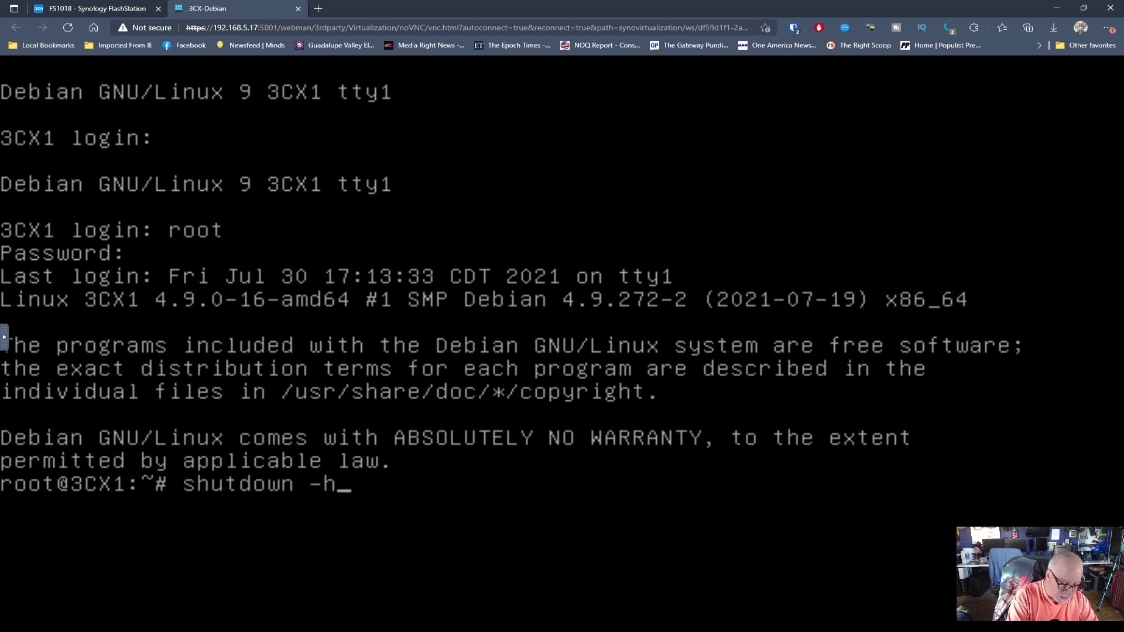
pyautogui.write(' now')
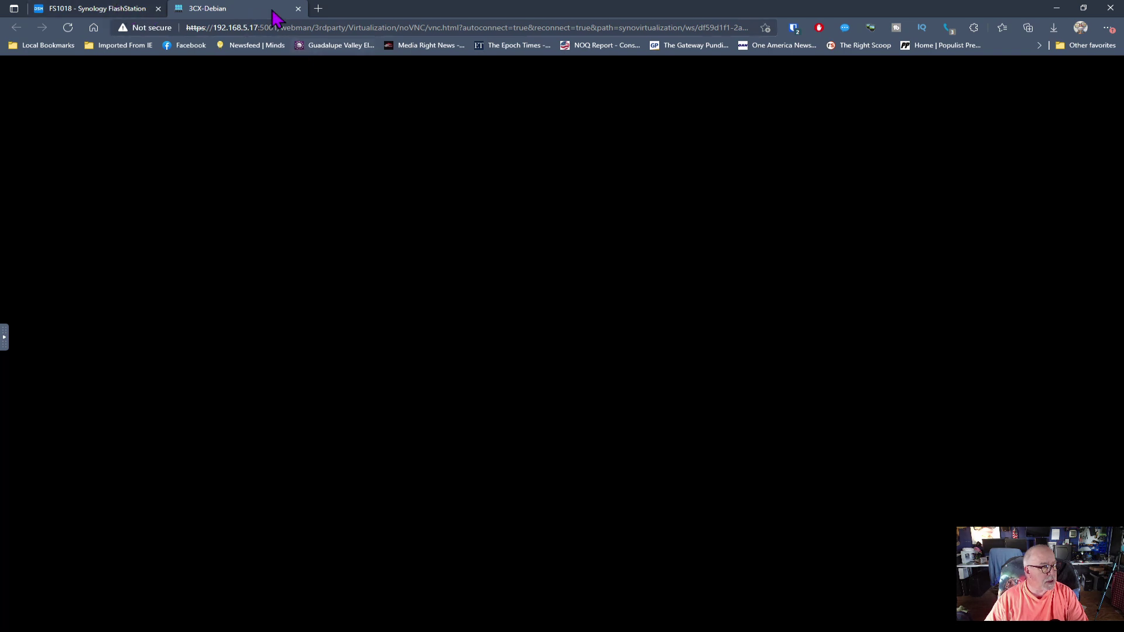
pyautogui.click(298, 8)
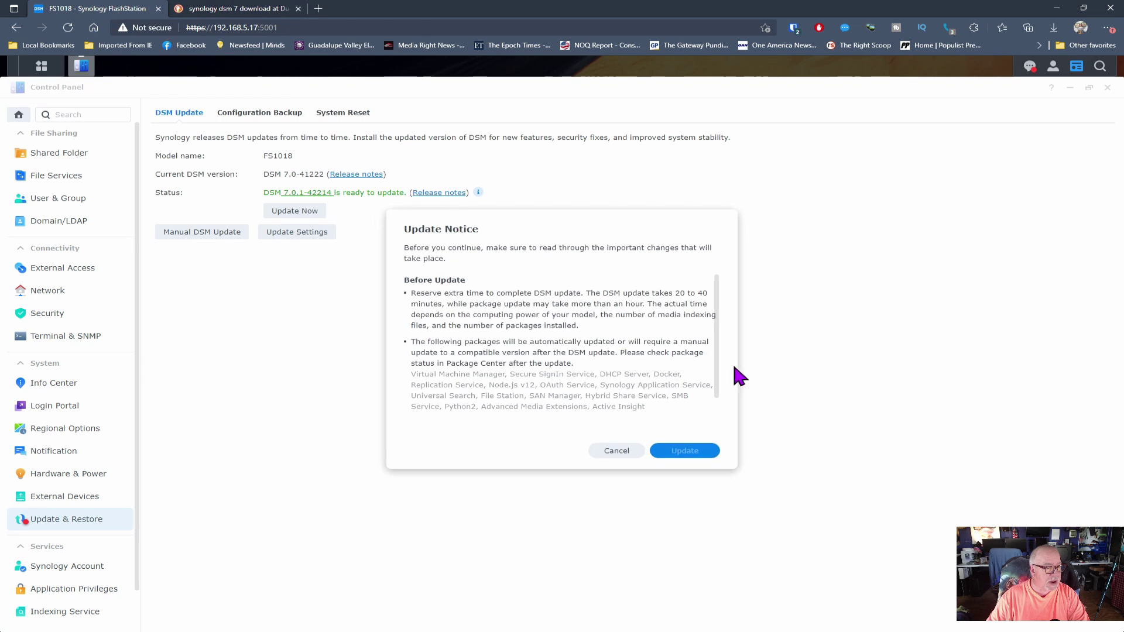
# Step: Agree to the update terms and confirm installing DSM 7.0.1-42214
pyautogui.scroll(-2, 670, 334)
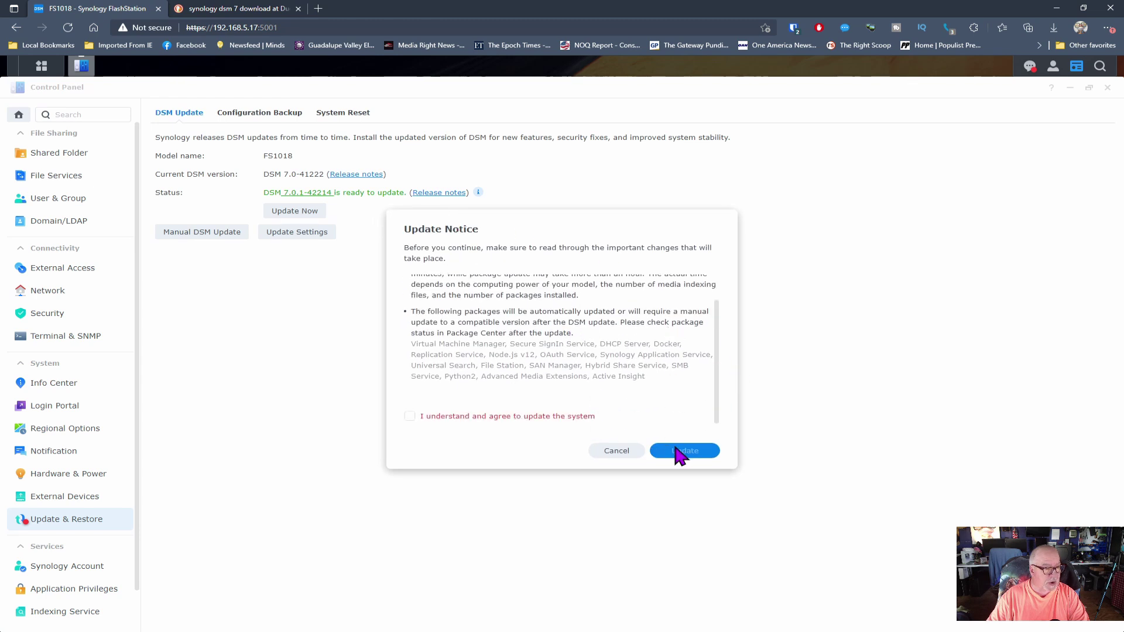
pyautogui.click(410, 417)
pyautogui.click(679, 451)
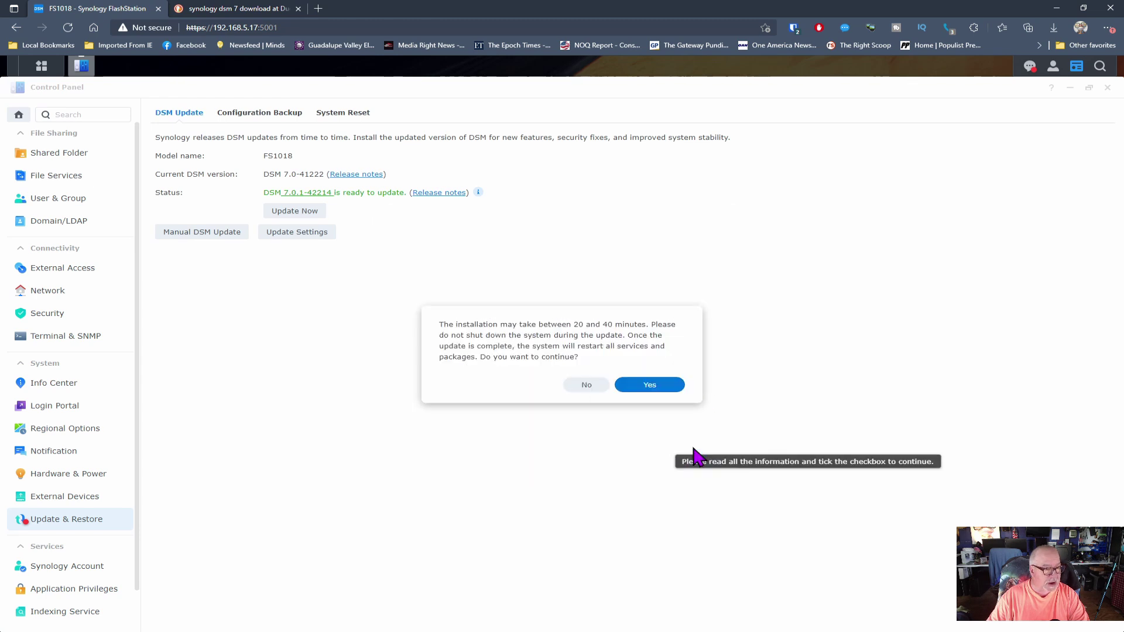
pyautogui.click(648, 387)
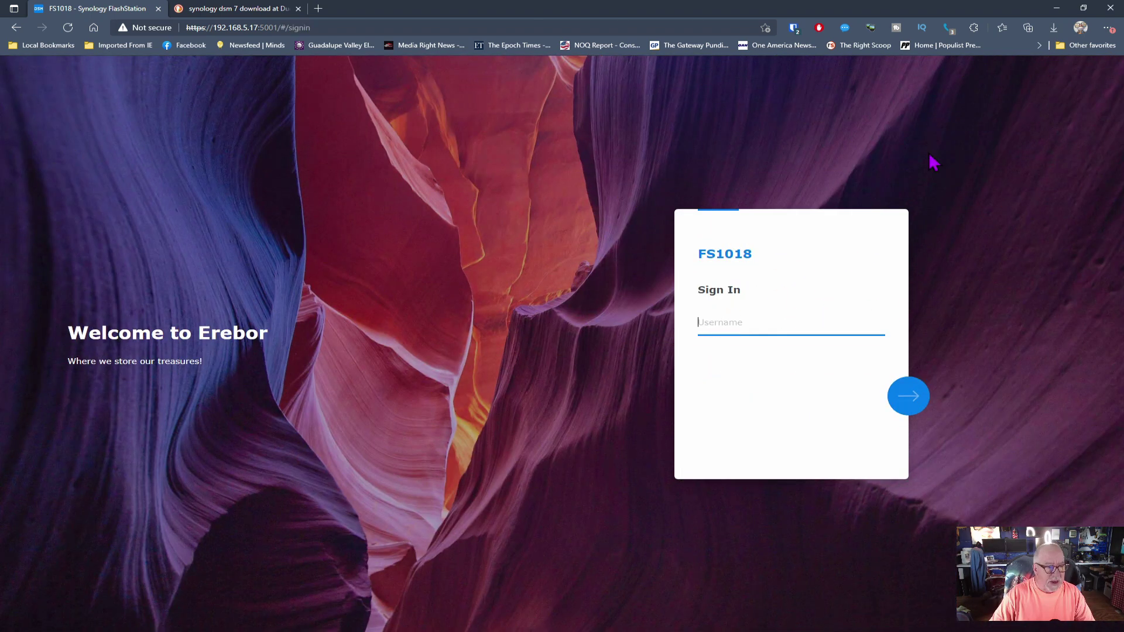
# Step: Sign back in to DSM, filling the saved username and password from the password manager
pyautogui.click(794, 33)
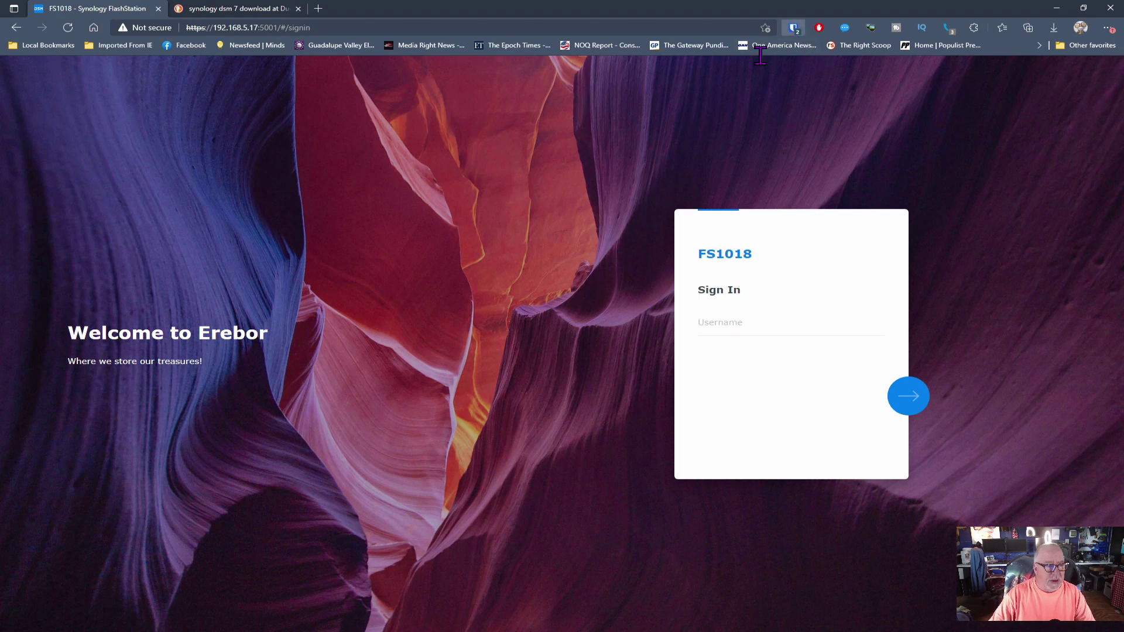
pyautogui.click(648, 105)
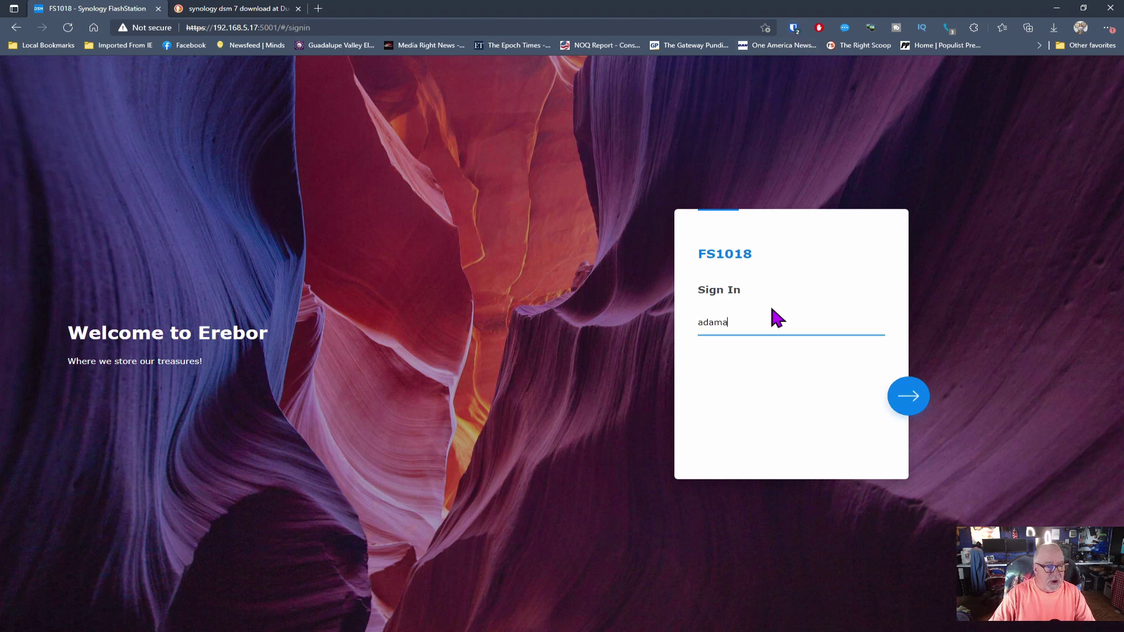
pyautogui.click(904, 395)
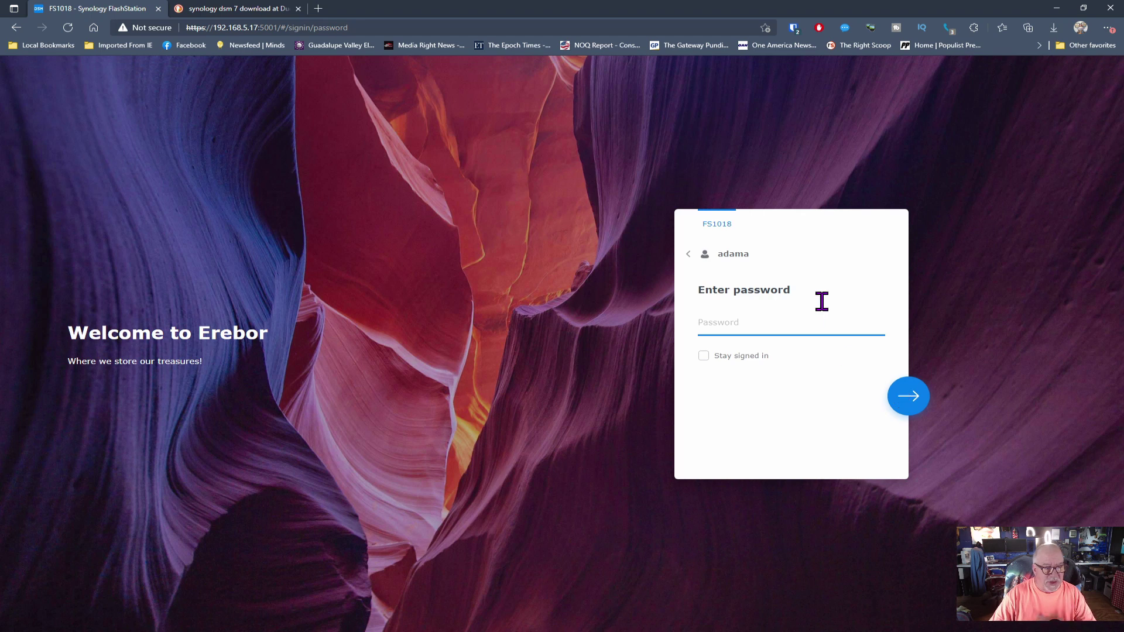
pyautogui.click(796, 33)
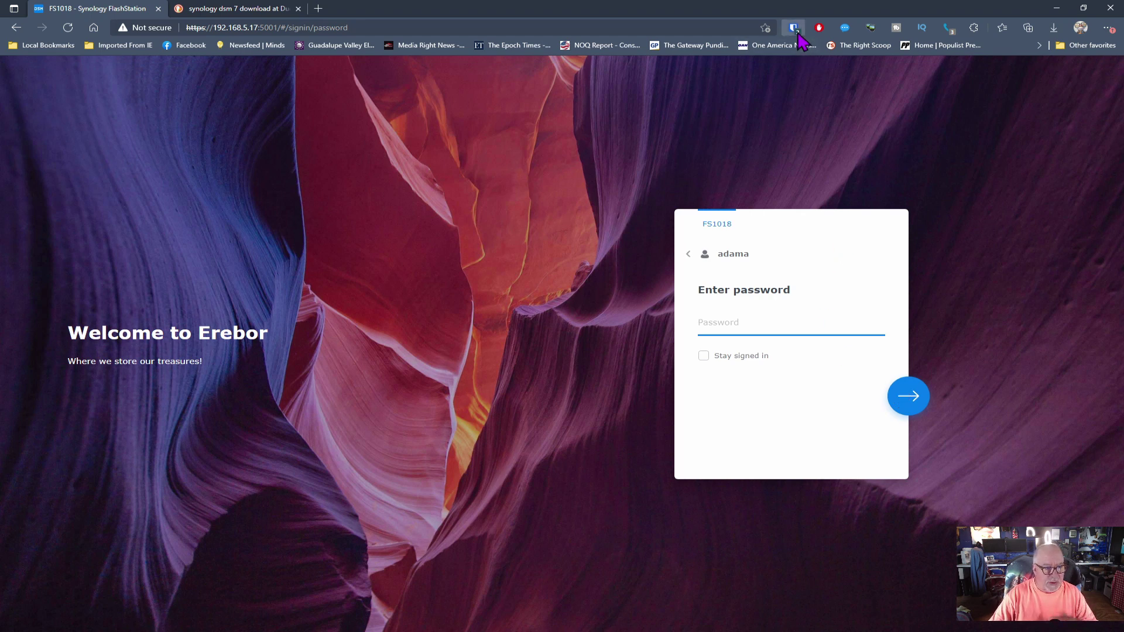
pyautogui.click(676, 97)
pyautogui.click(913, 398)
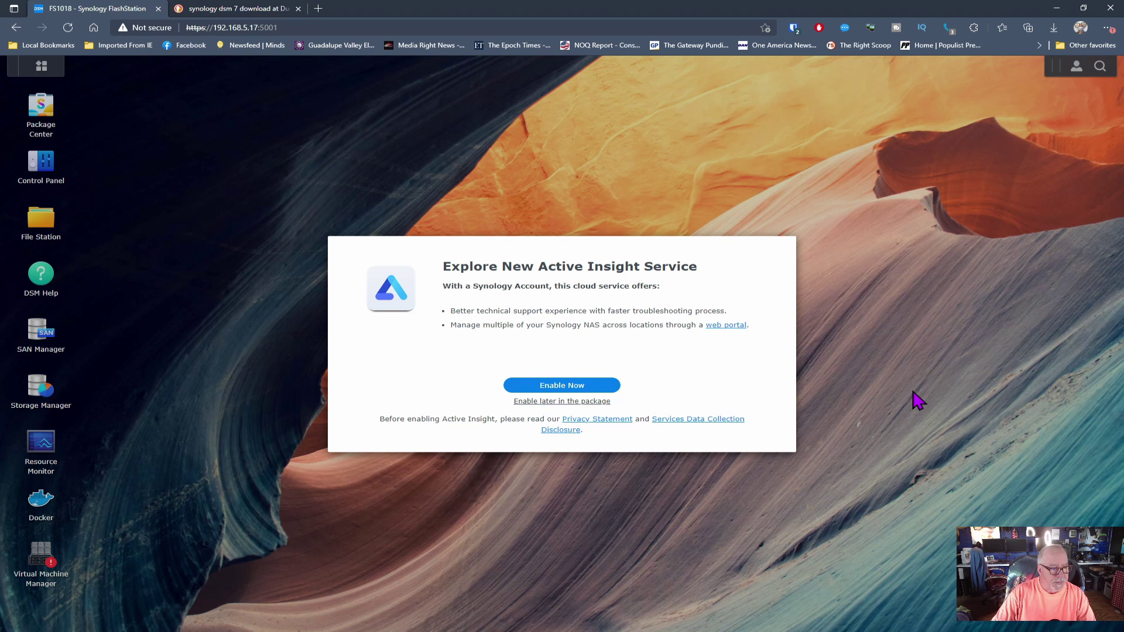
# Step: Postpone Active Insight, move the health widgets right, and confirm DSM 7.0.1-42214 in Info Center
pyautogui.click(565, 403)
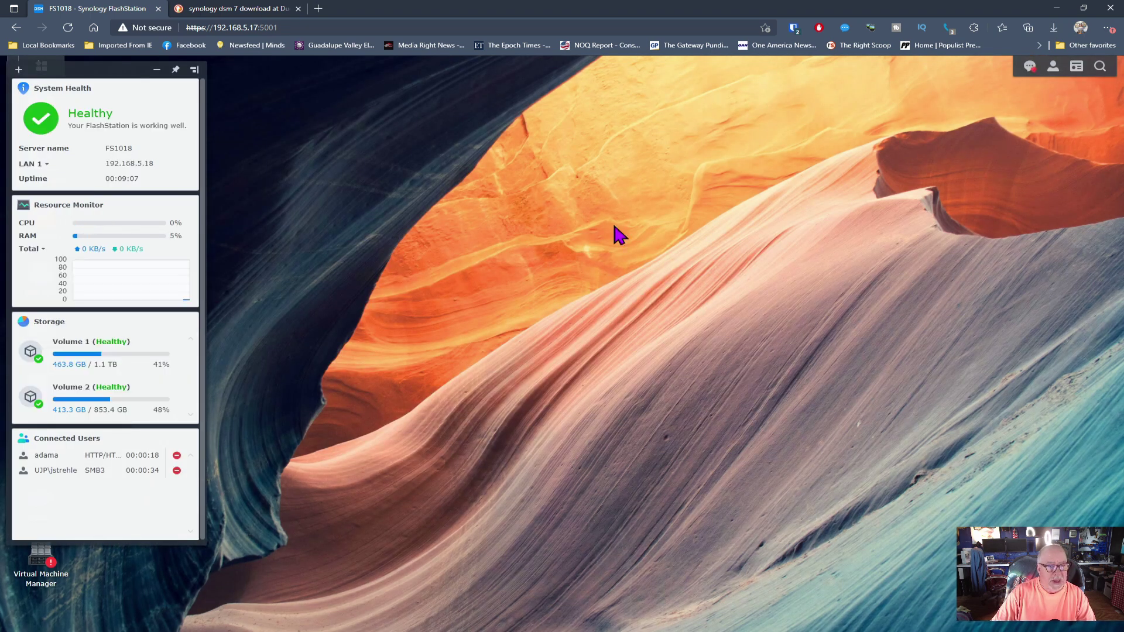
pyautogui.moveTo(114, 69); pyautogui.dragTo(1018, 112)
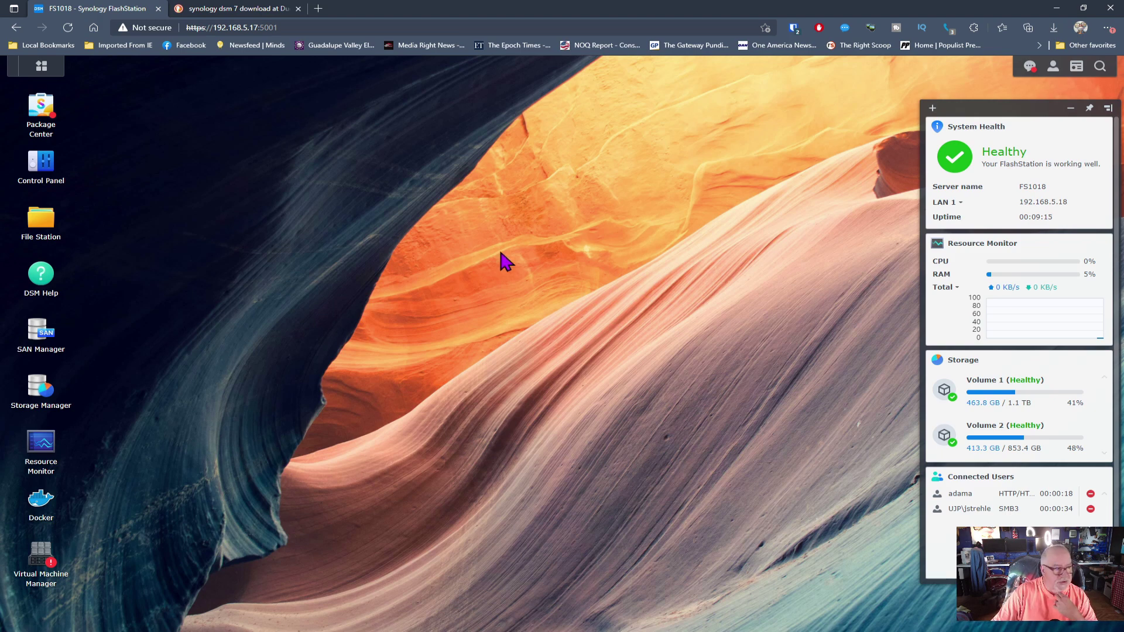
pyautogui.click(41, 164)
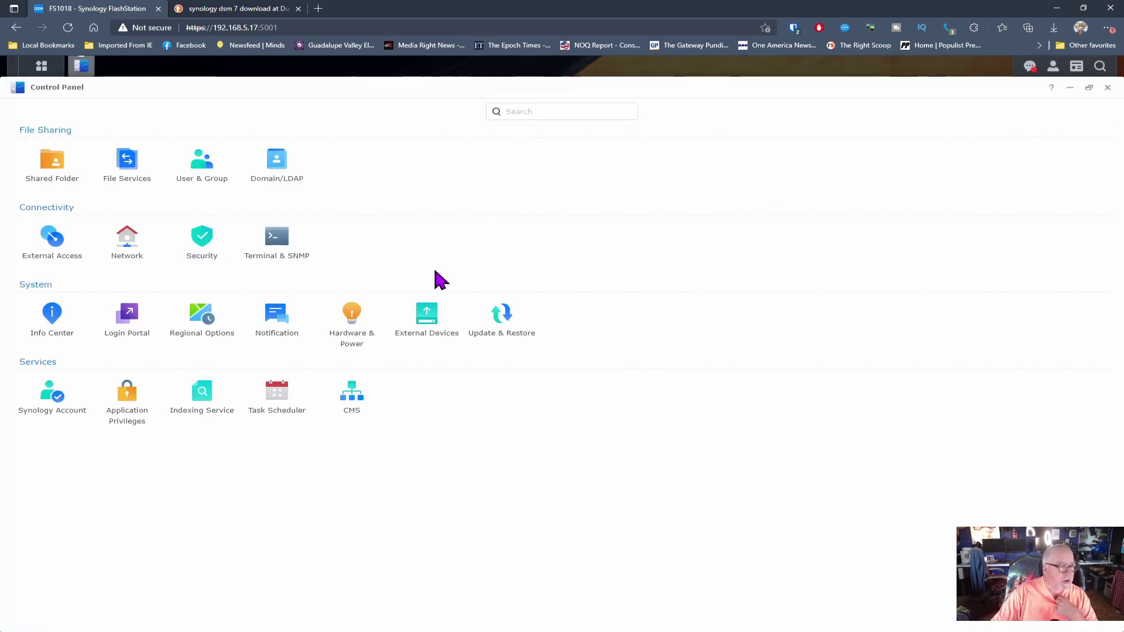
pyautogui.click(56, 322)
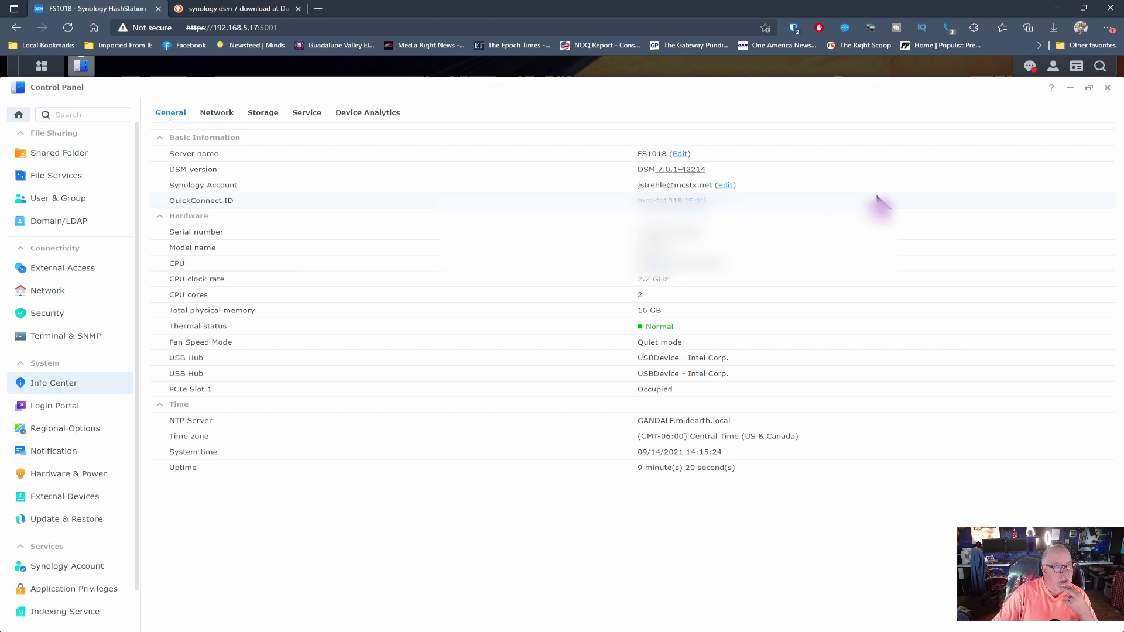
pyautogui.click(1107, 88)
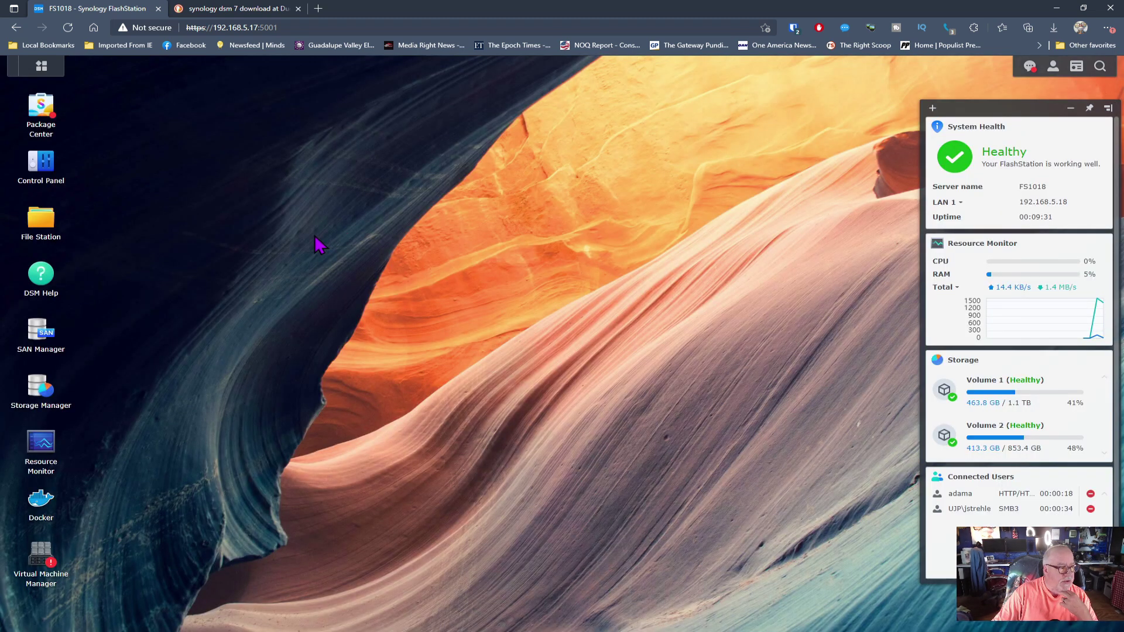
# Step: Check installed packages, which flag Virtual Machine Manager for repair, and confirm Docker's pihole container is running
pyautogui.click(41, 112)
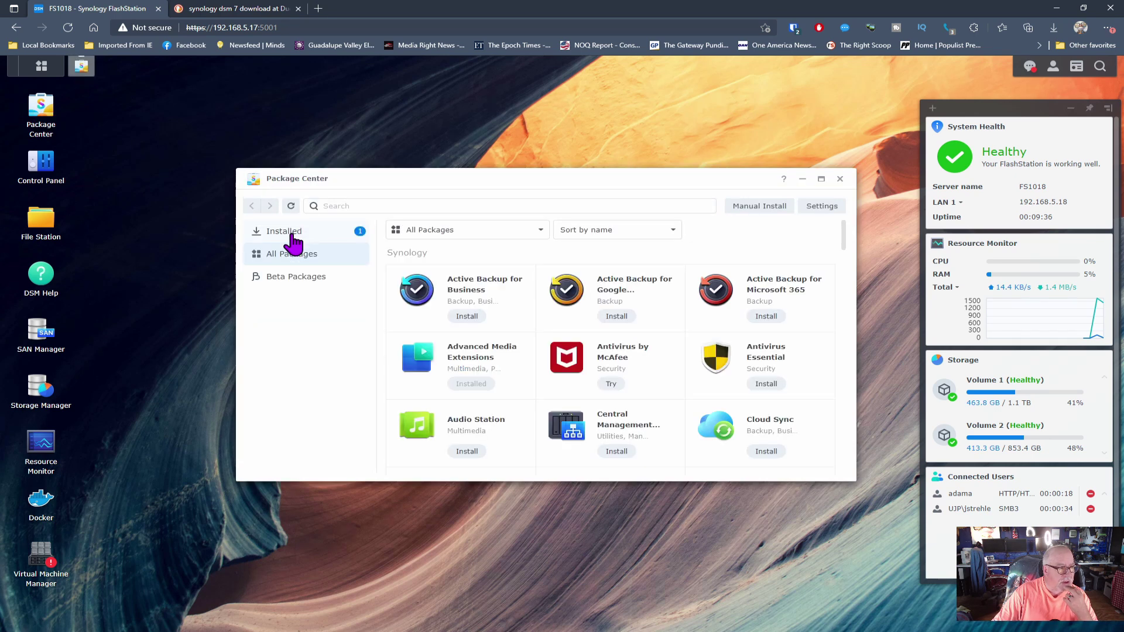
pyautogui.click(284, 234)
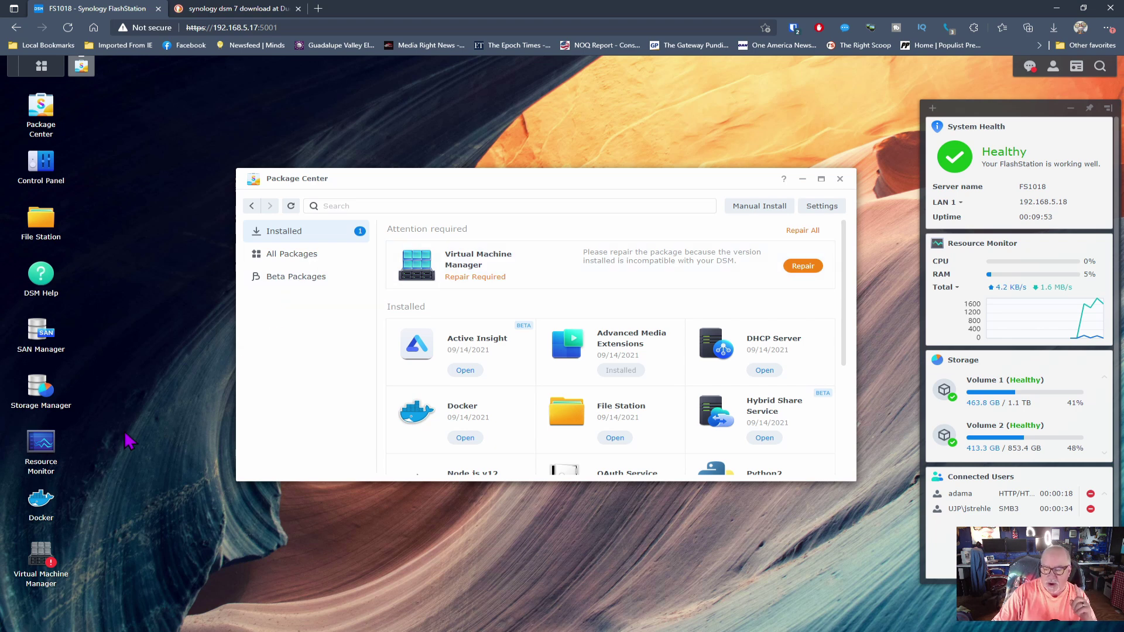
pyautogui.click(39, 502)
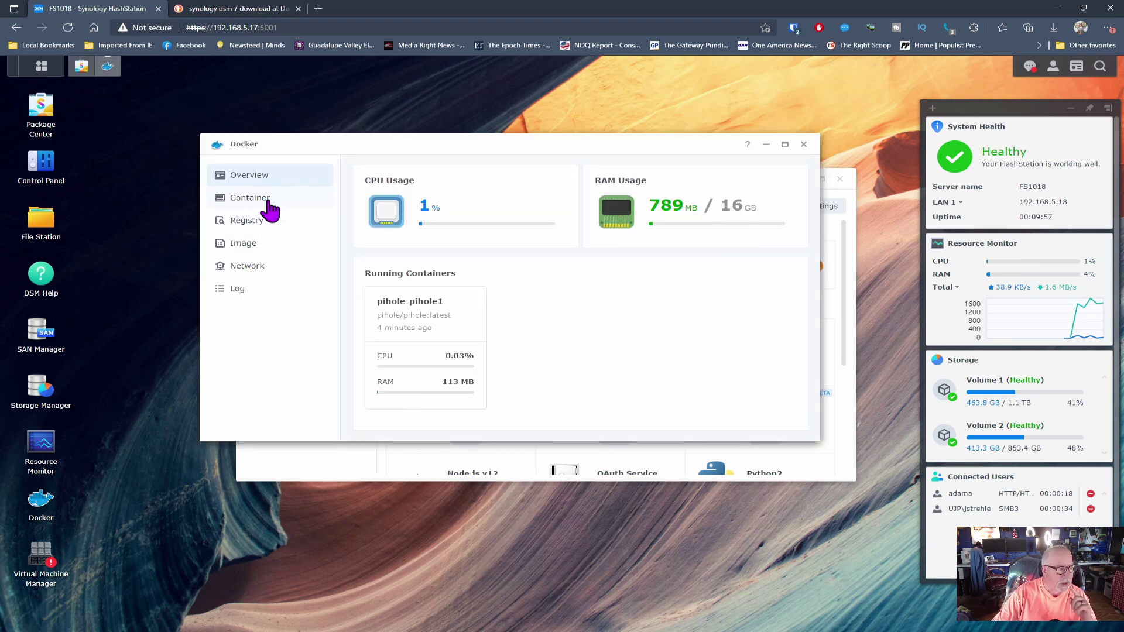
pyautogui.click(264, 199)
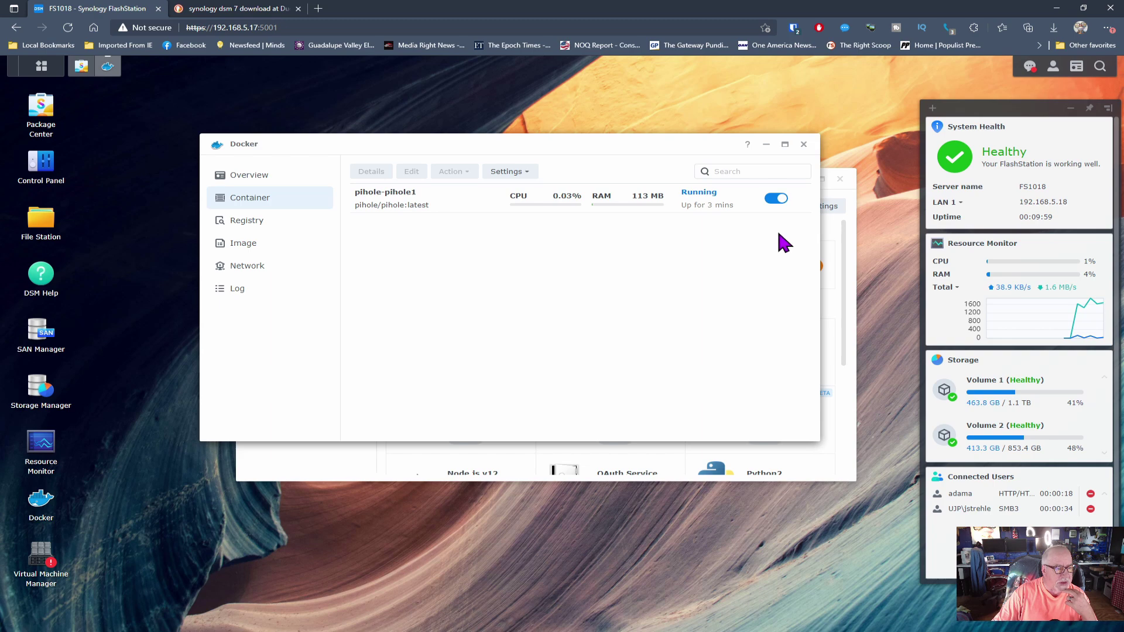
pyautogui.click(805, 146)
pyautogui.click(245, 12)
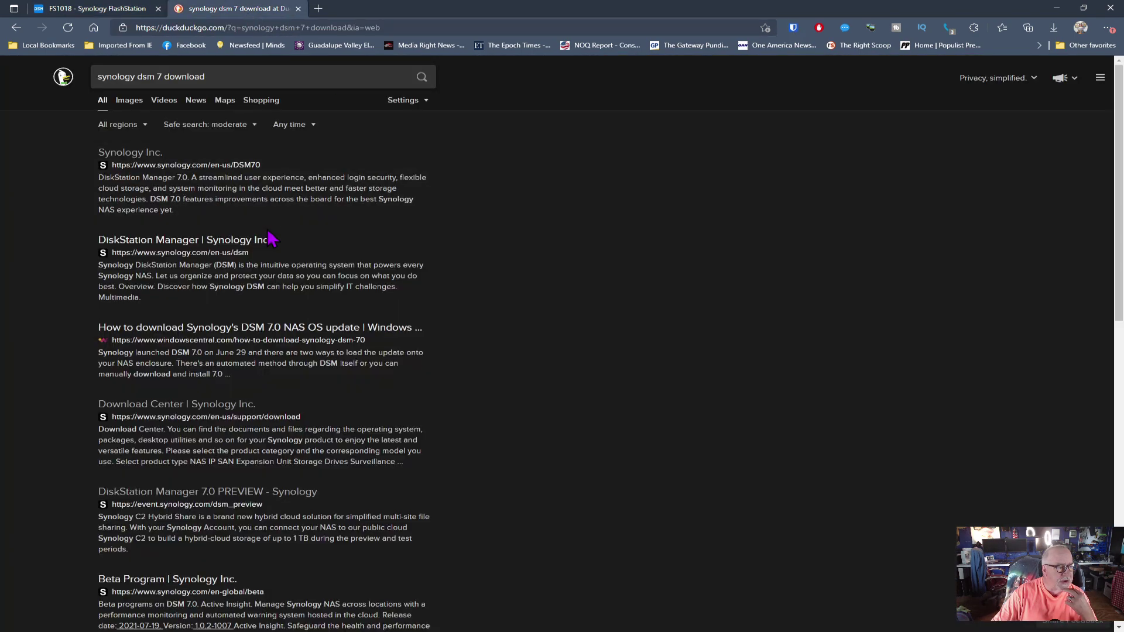
# Step: Load the 'DiskStation Manager | Synology Inc.' page, then return to the FS1018 DSM tab
pyautogui.click(218, 253)
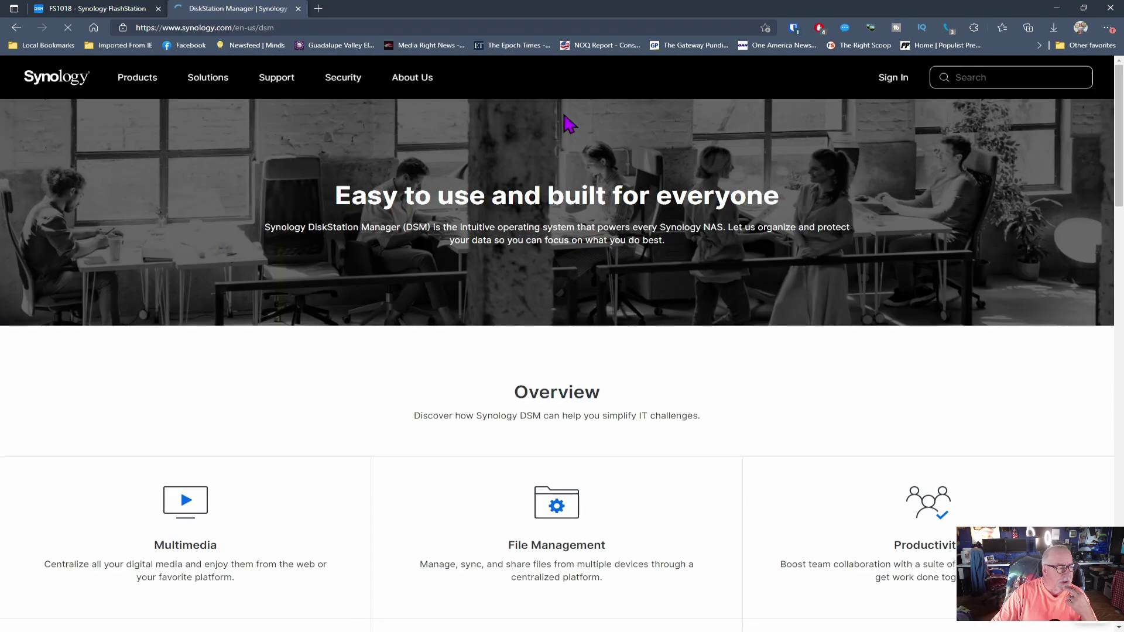
pyautogui.click(115, 9)
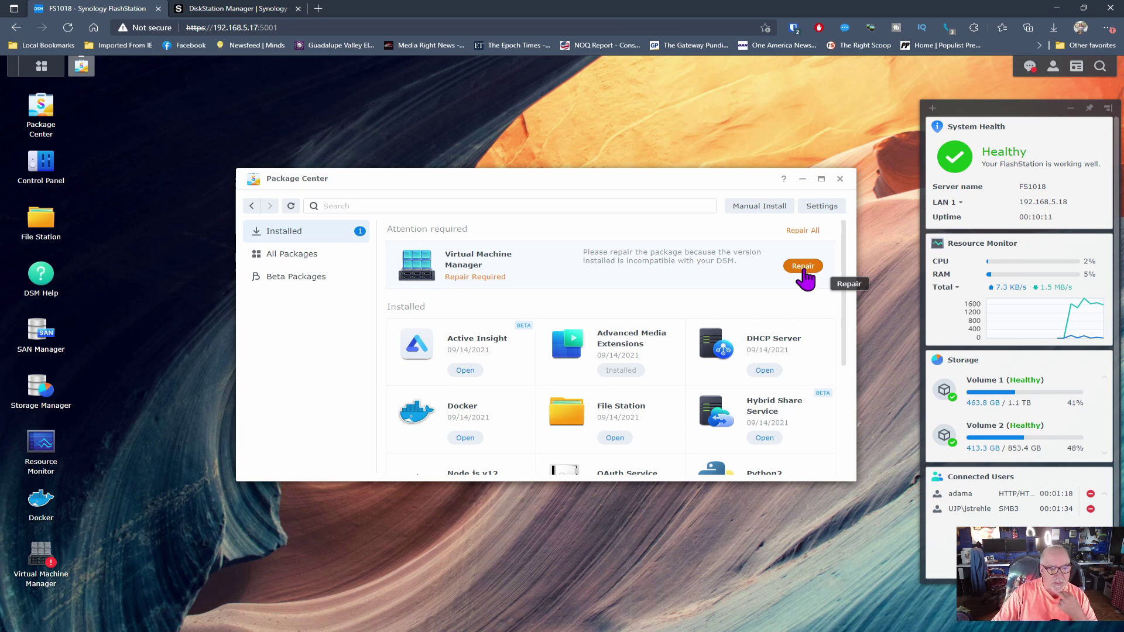
# Step: Repair Virtual Machine Manager, verify it in the Installed list, and exit Package Center
pyautogui.click(803, 270)
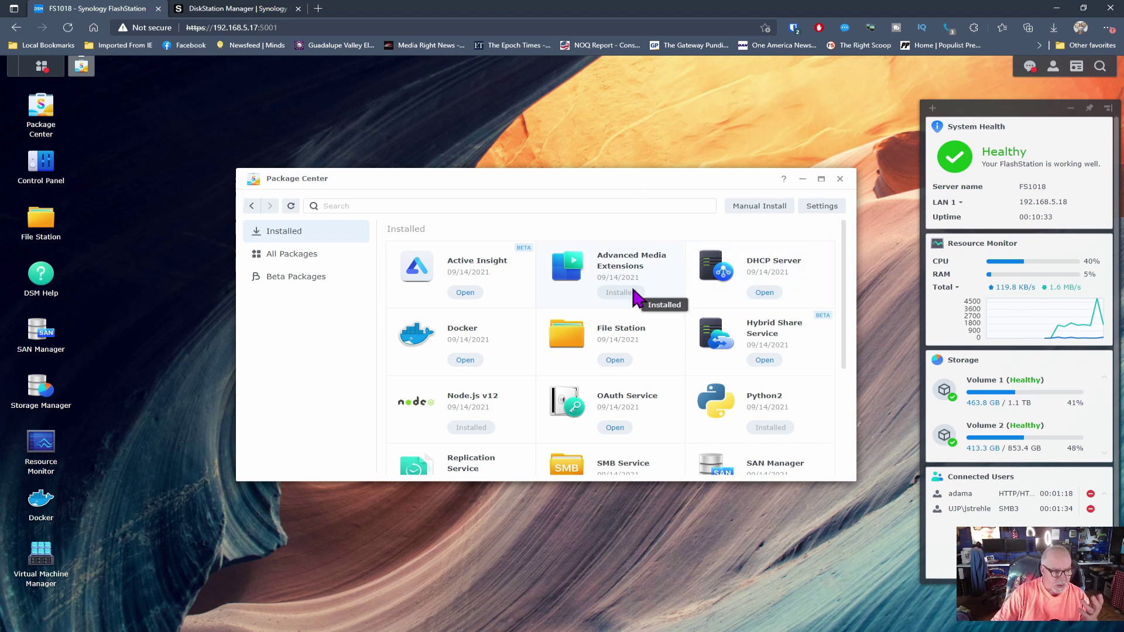
pyautogui.scroll(-1, 636, 299)
pyautogui.scroll(-1, 634, 298)
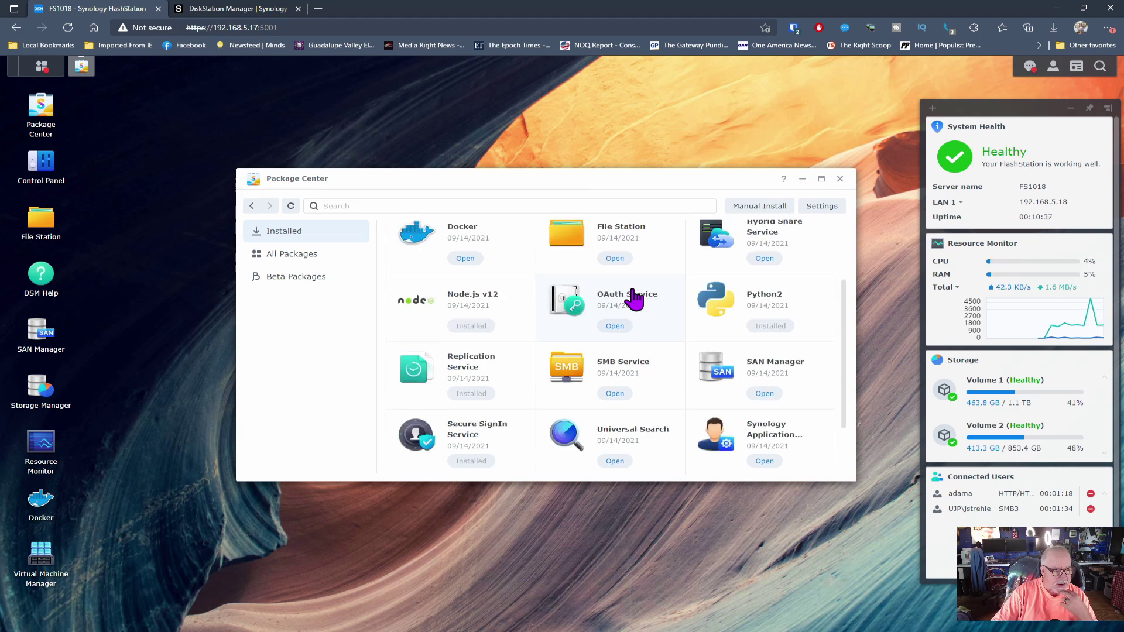
pyautogui.scroll(-2, 635, 299)
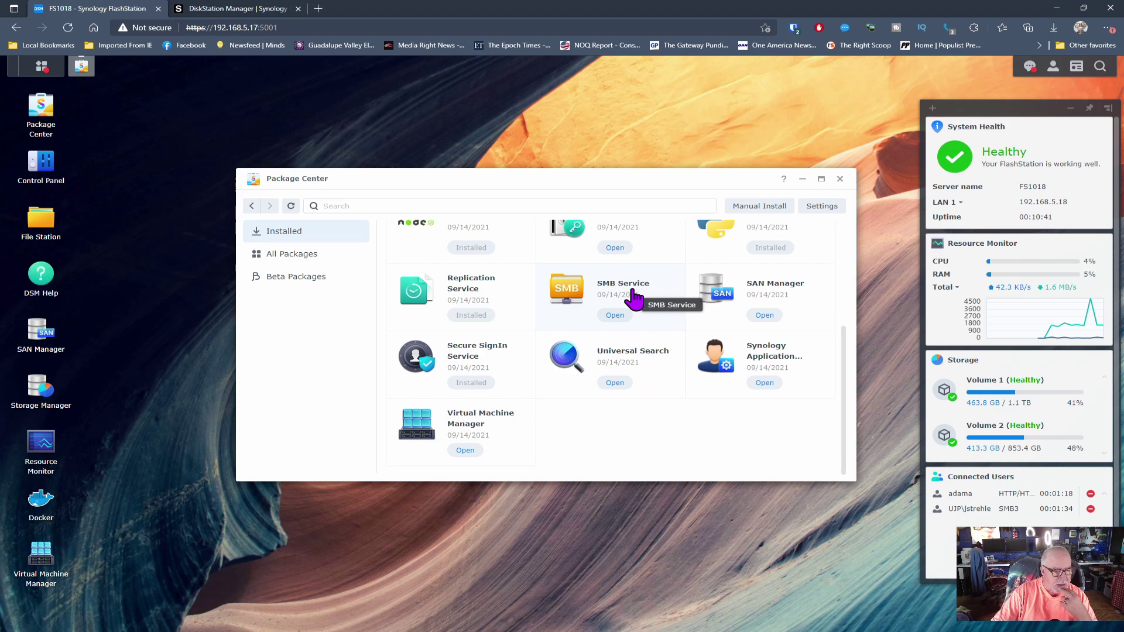
pyautogui.scroll(3, 634, 299)
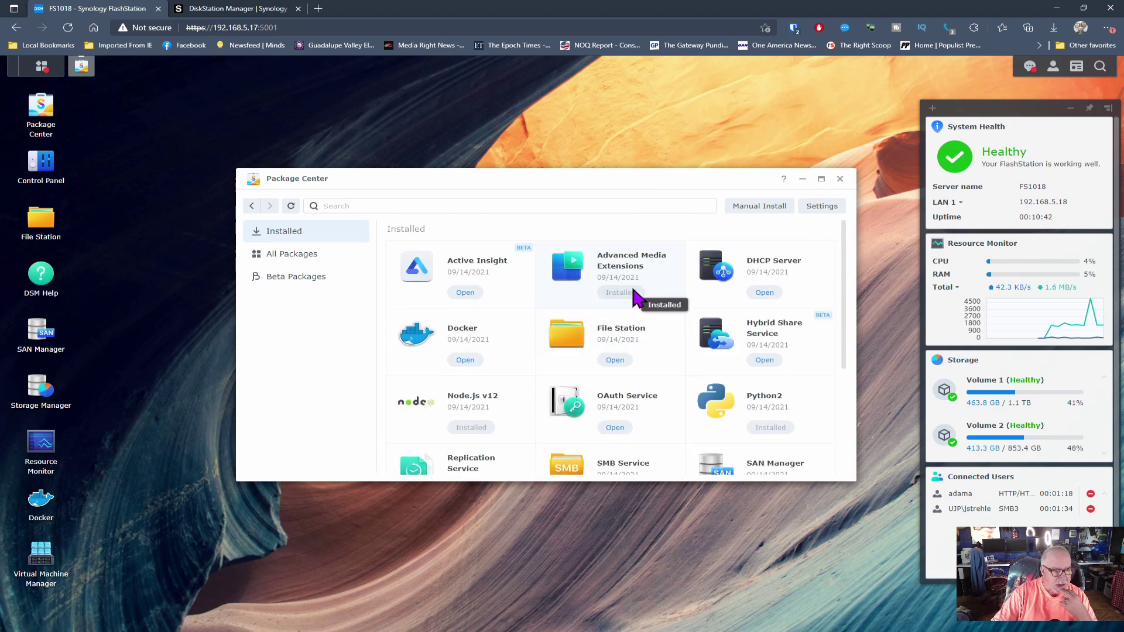
pyautogui.click(840, 179)
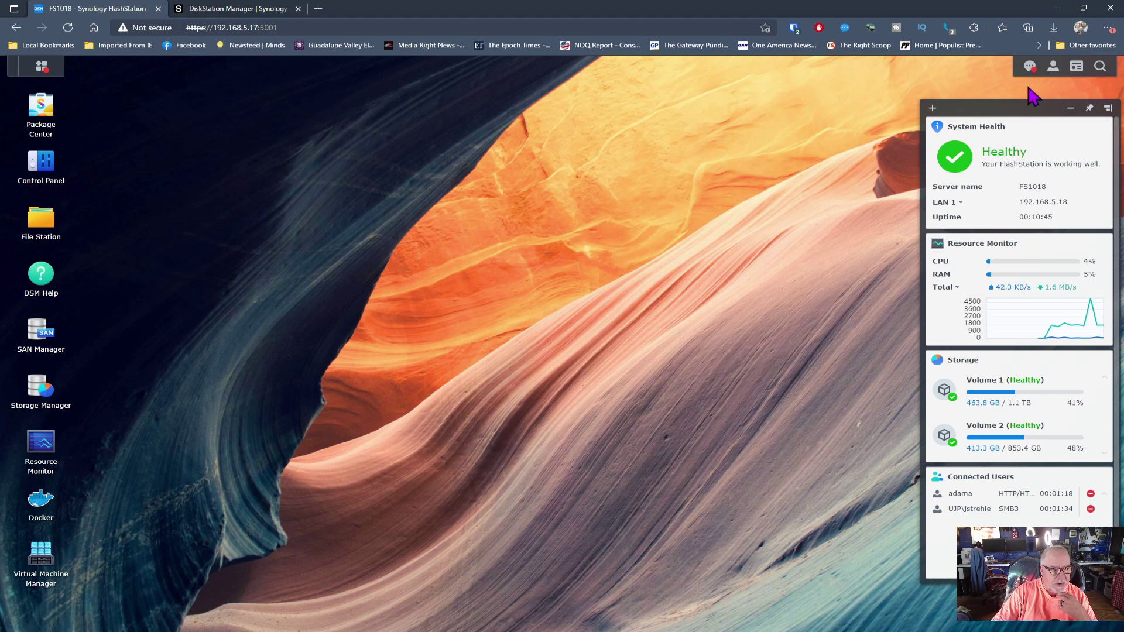
# Step: Review the notifications, confirming FS1018 is Healthy with Volume 1 at 41% and Volume 2 at 48%
pyautogui.click(1029, 66)
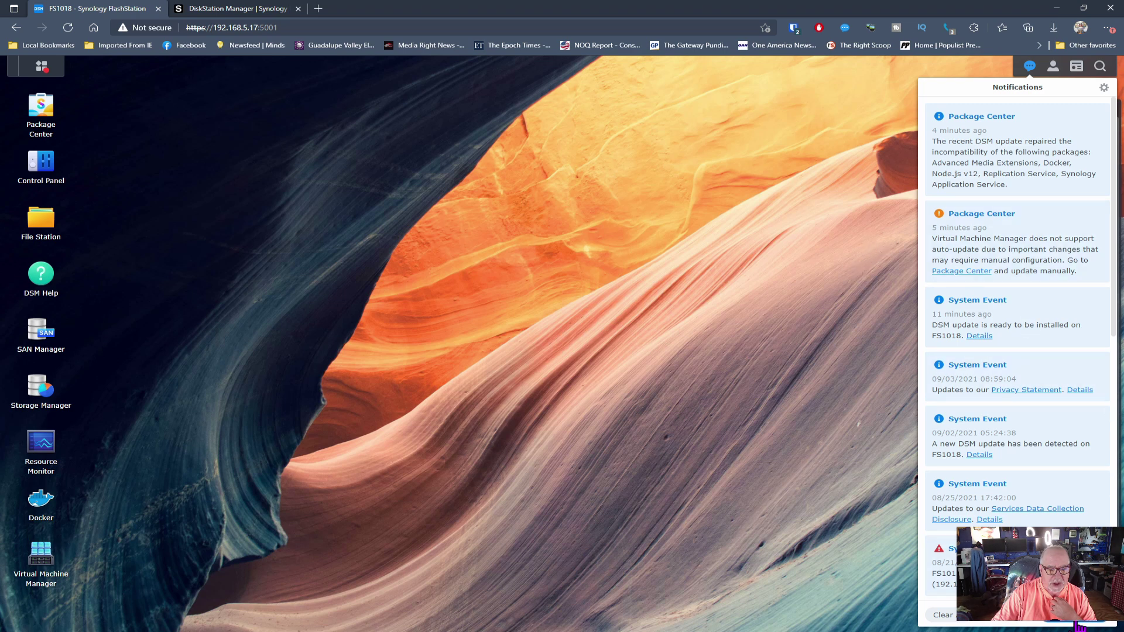
pyautogui.click(1080, 617)
pyautogui.click(424, 326)
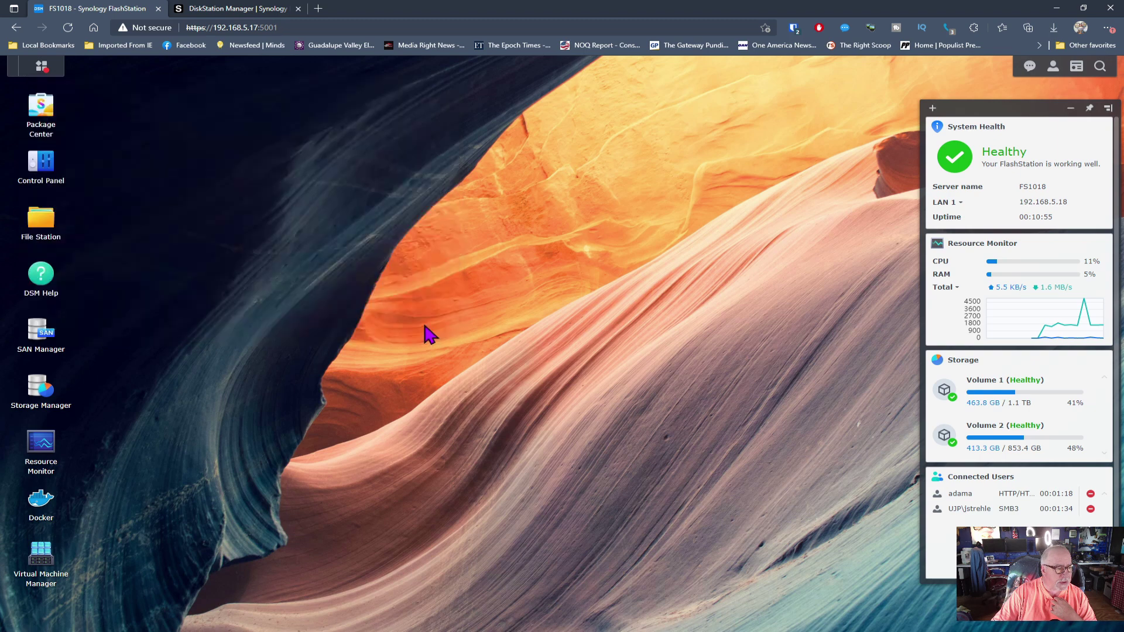
pyautogui.click(44, 565)
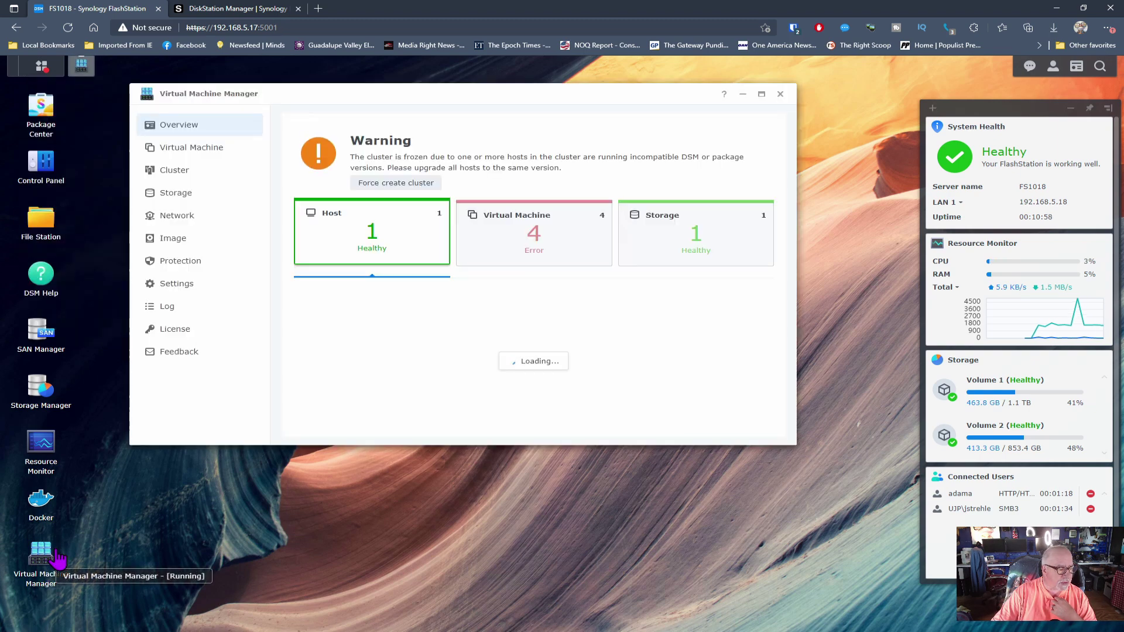
# Step: Bring up the full virtual machine list in Virtual Machine Manager
pyautogui.click(554, 261)
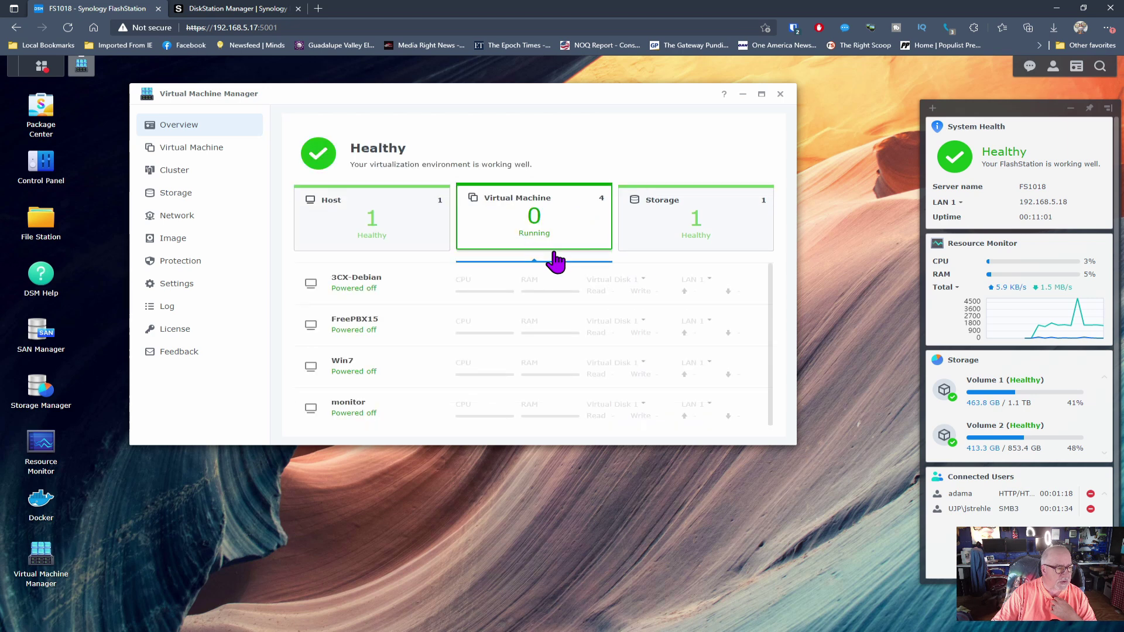
pyautogui.click(424, 228)
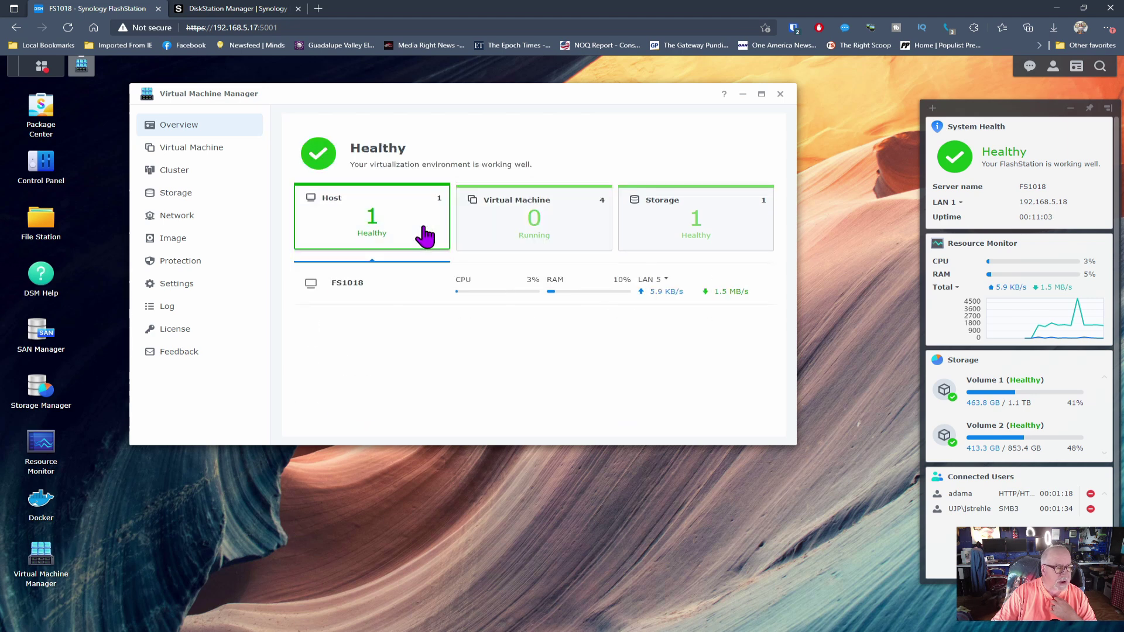
pyautogui.click(204, 155)
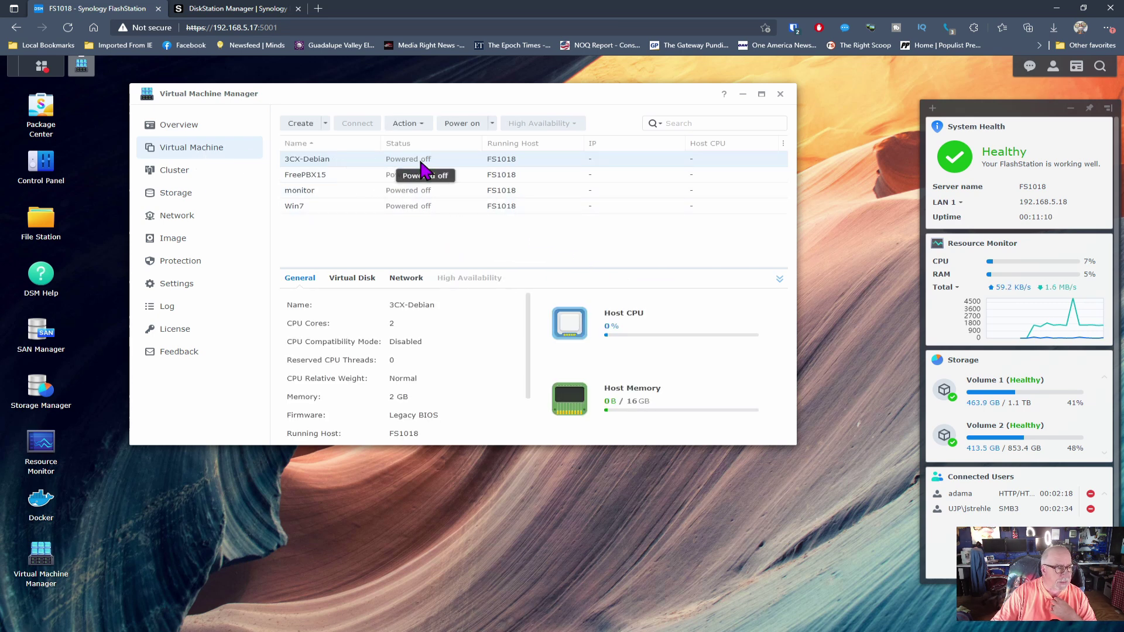
# Step: Power on 3CX-Debian and check its console reaches the login prompt at 192.168.5.101
pyautogui.click(464, 126)
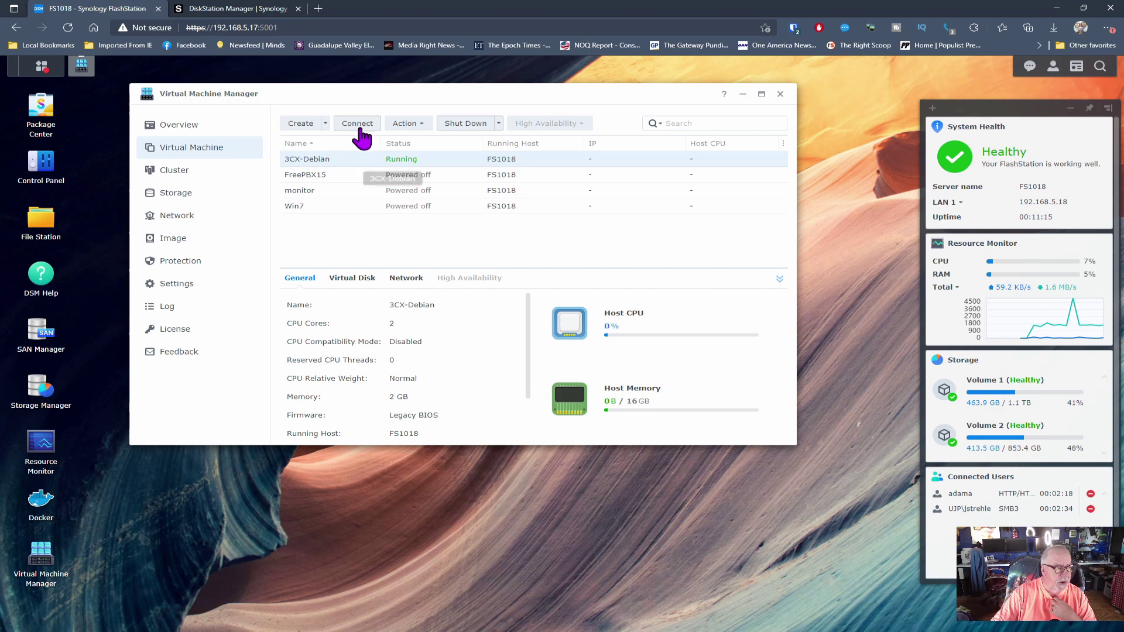
pyautogui.click(358, 123)
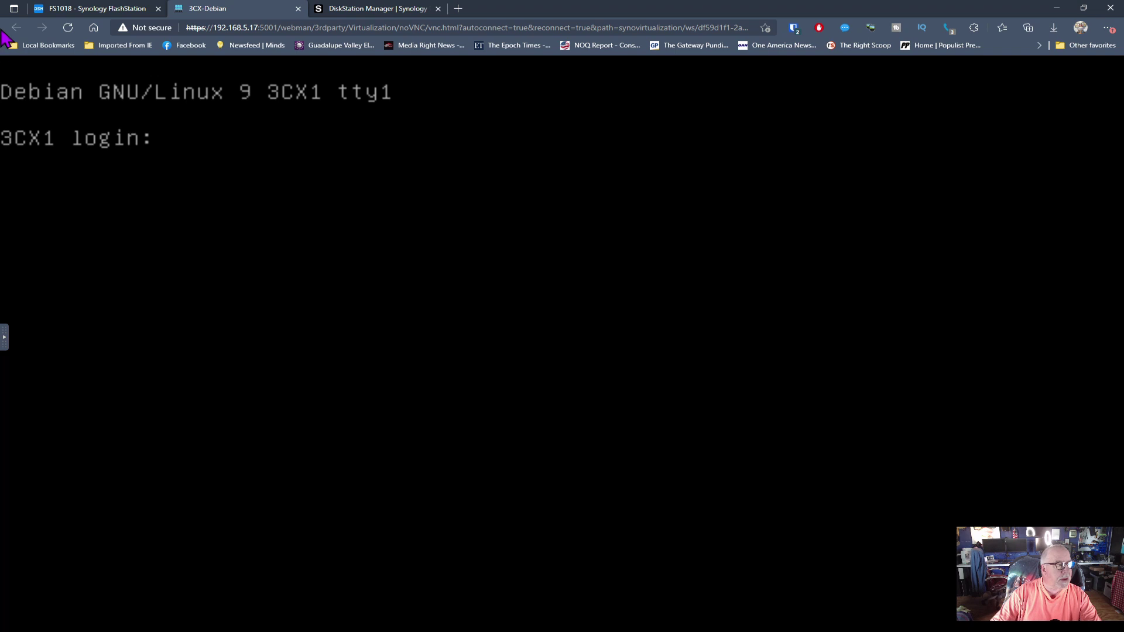
pyautogui.click(298, 8)
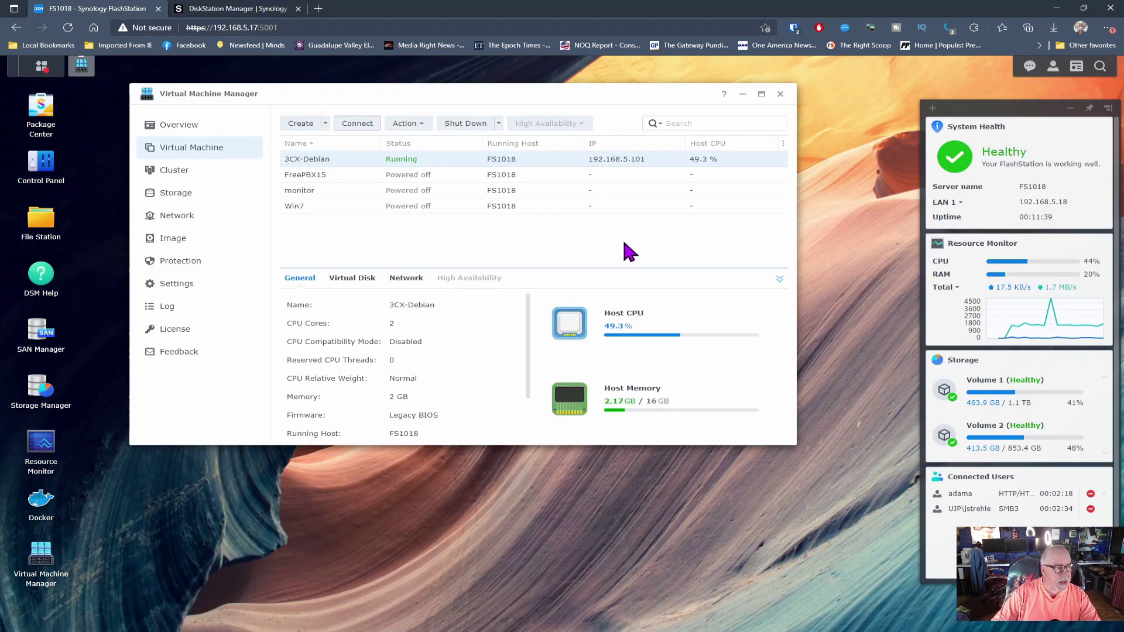
pyautogui.click(334, 190)
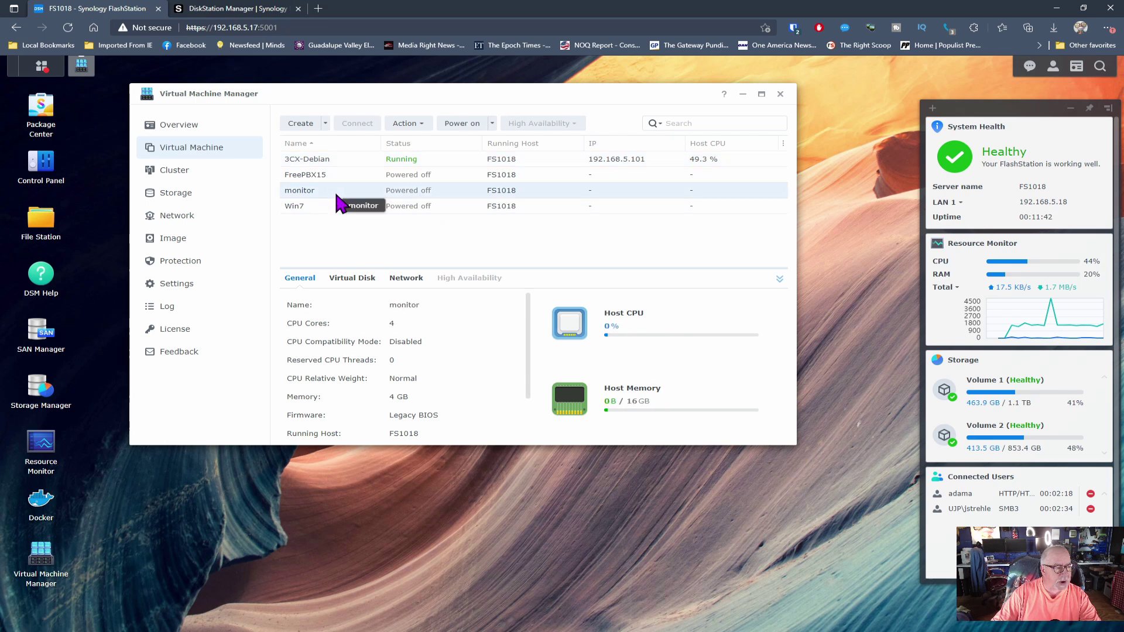
# Step: Power on the monitor VM and check its console reaches the Windows screen
pyautogui.click(451, 125)
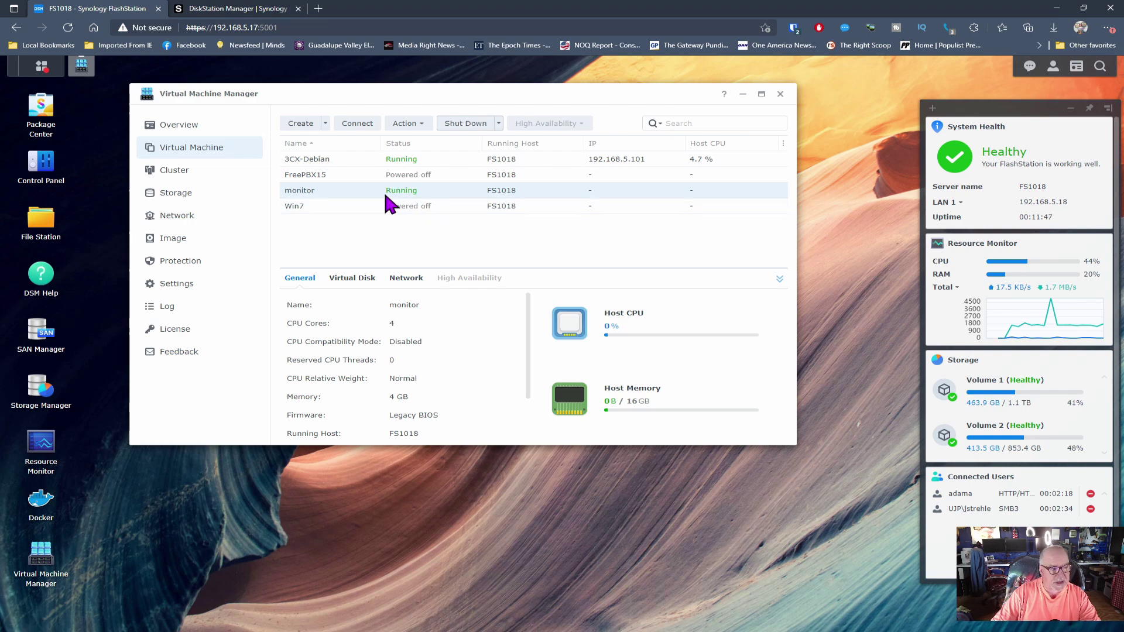
pyautogui.click(361, 125)
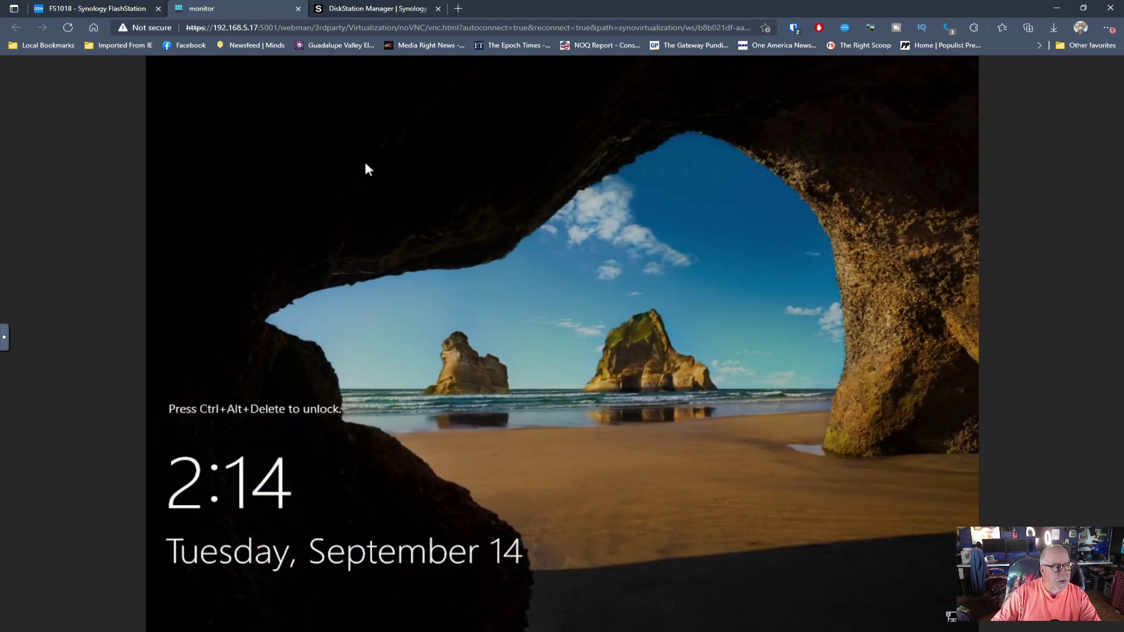
pyautogui.click(298, 8)
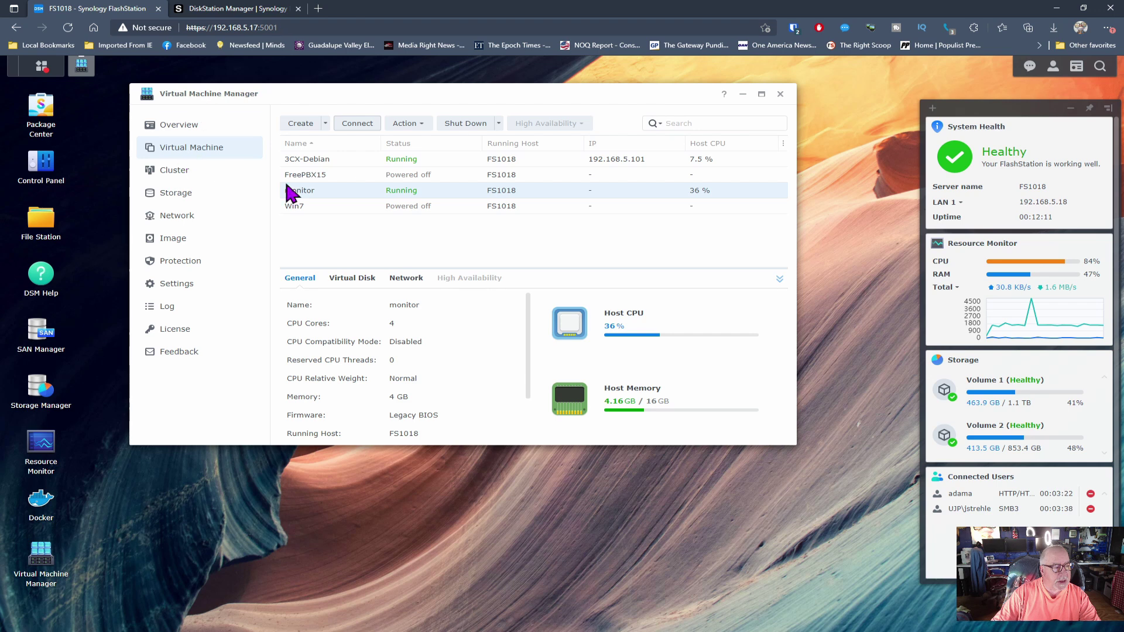
# Step: Power on the Win7 VM and check its console reaches the Windows screen
pyautogui.click(308, 208)
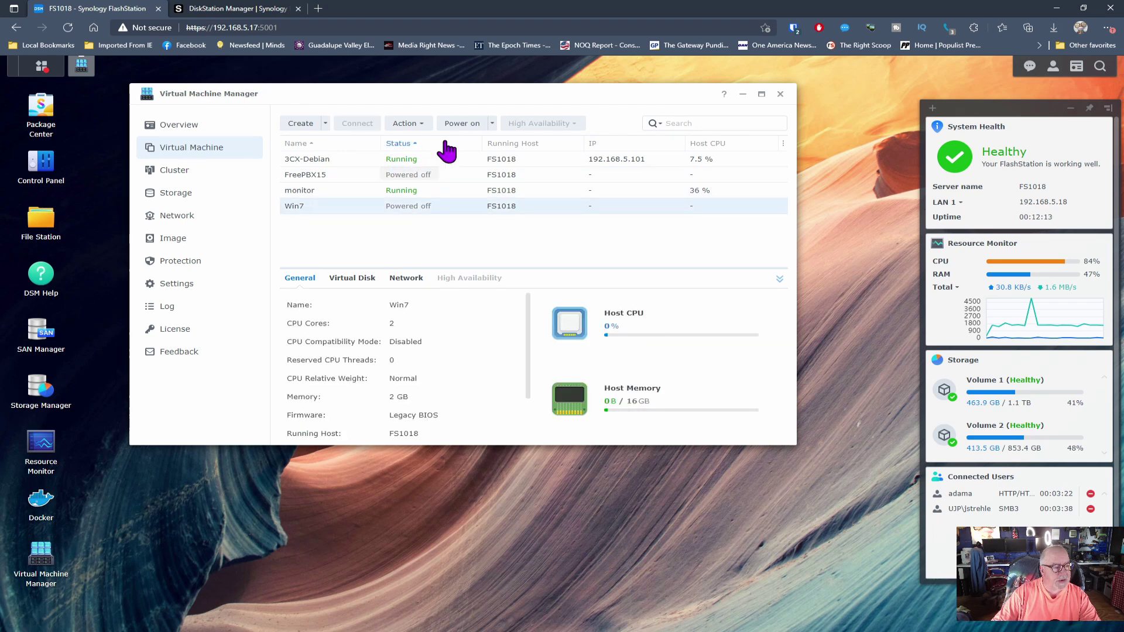
pyautogui.click(460, 124)
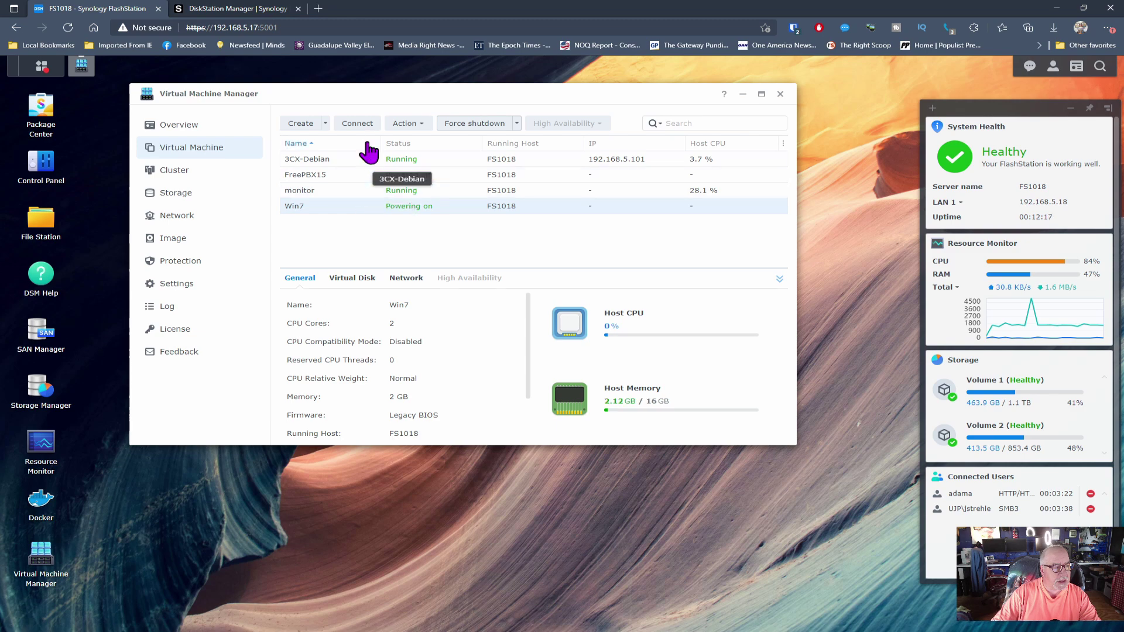
pyautogui.click(358, 124)
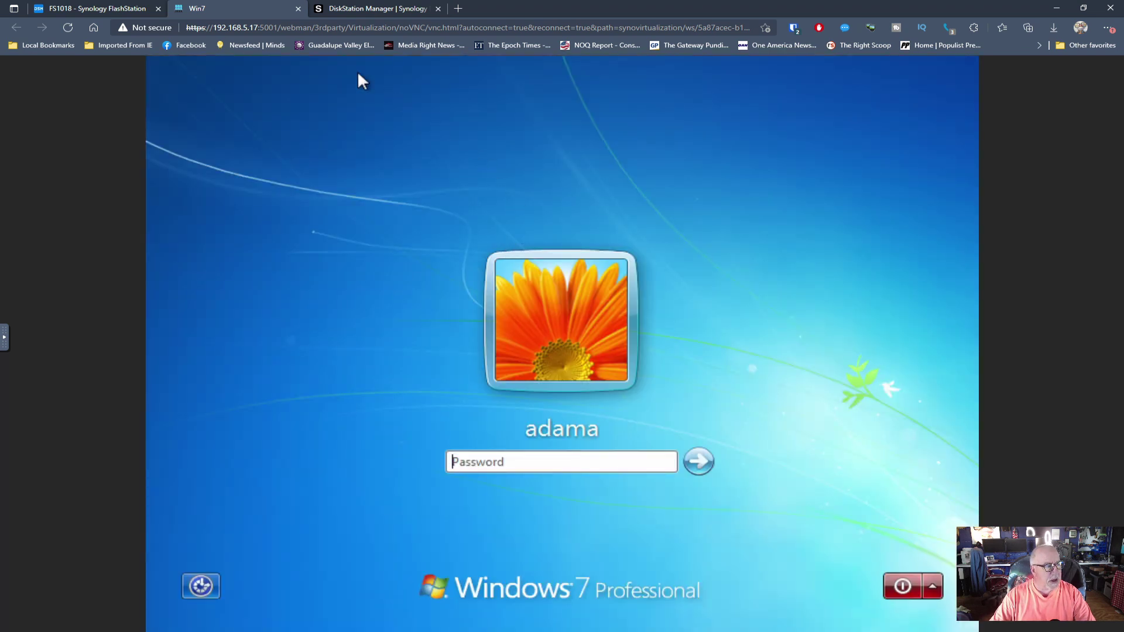
pyautogui.click(298, 8)
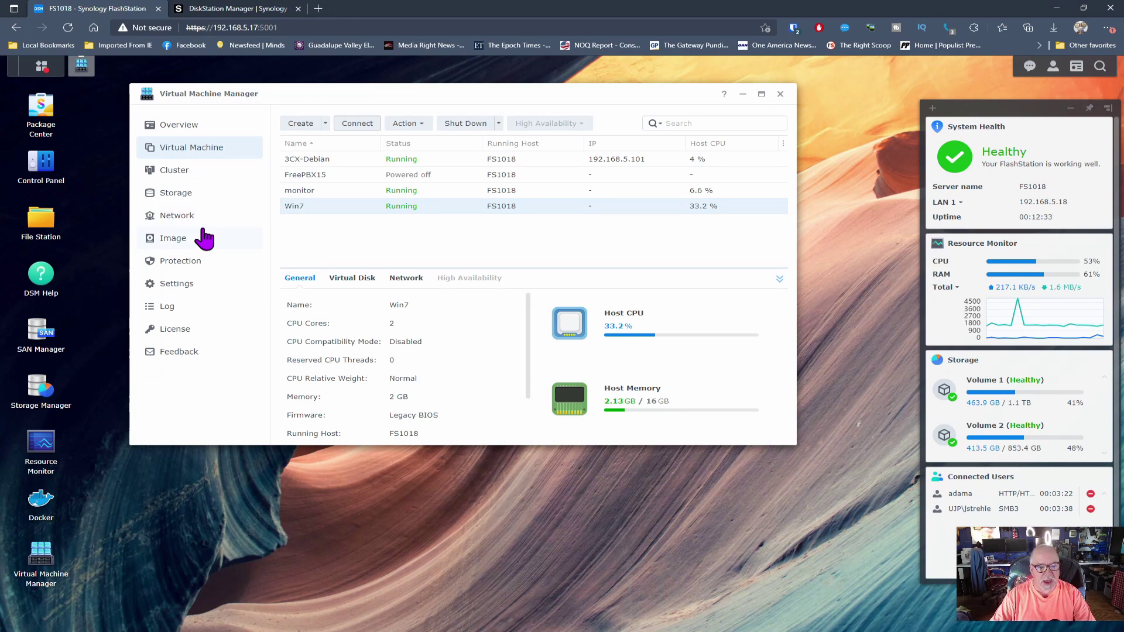
# Step: Leave Virtual Machine Manager and launch SAN Manager, getting past its welcome and Storage Console tips
pyautogui.click(780, 94)
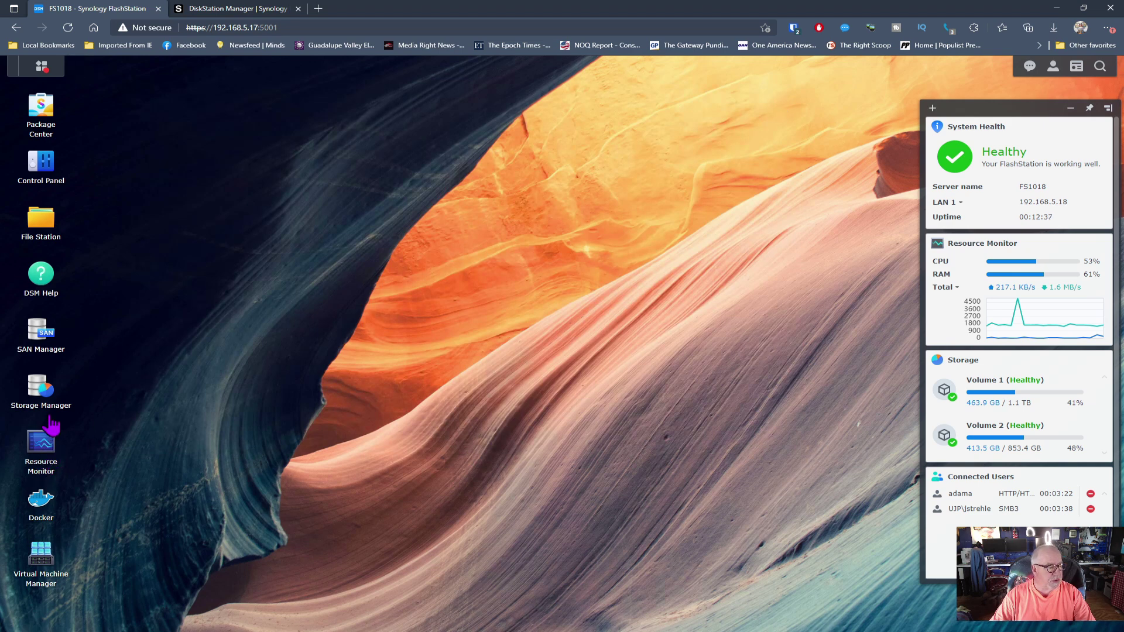
pyautogui.click(38, 340)
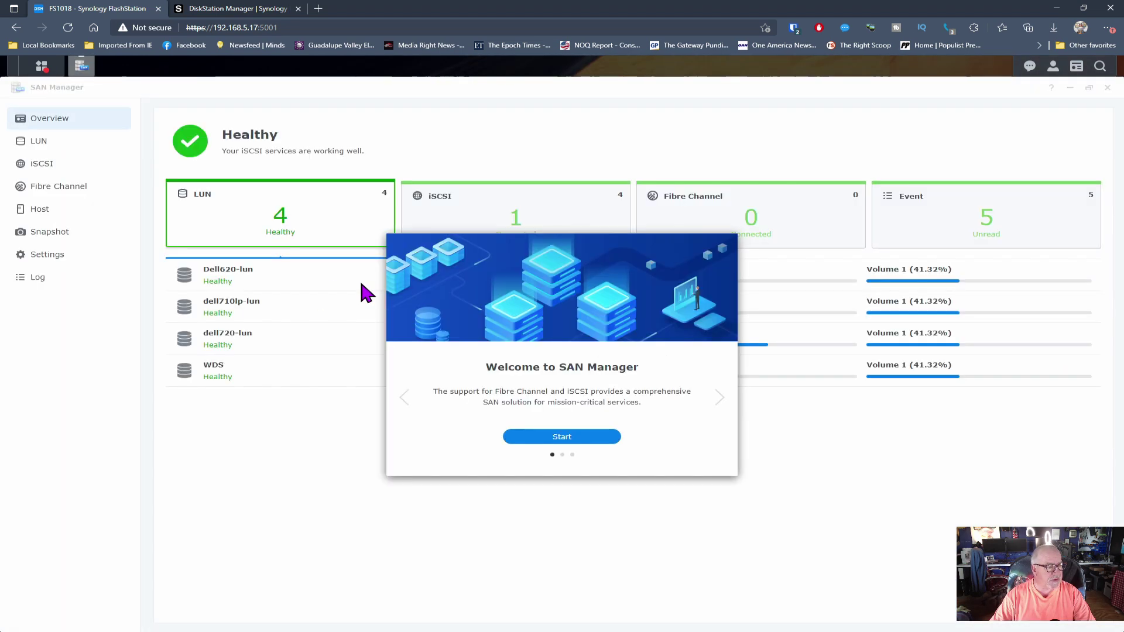
pyautogui.click(557, 438)
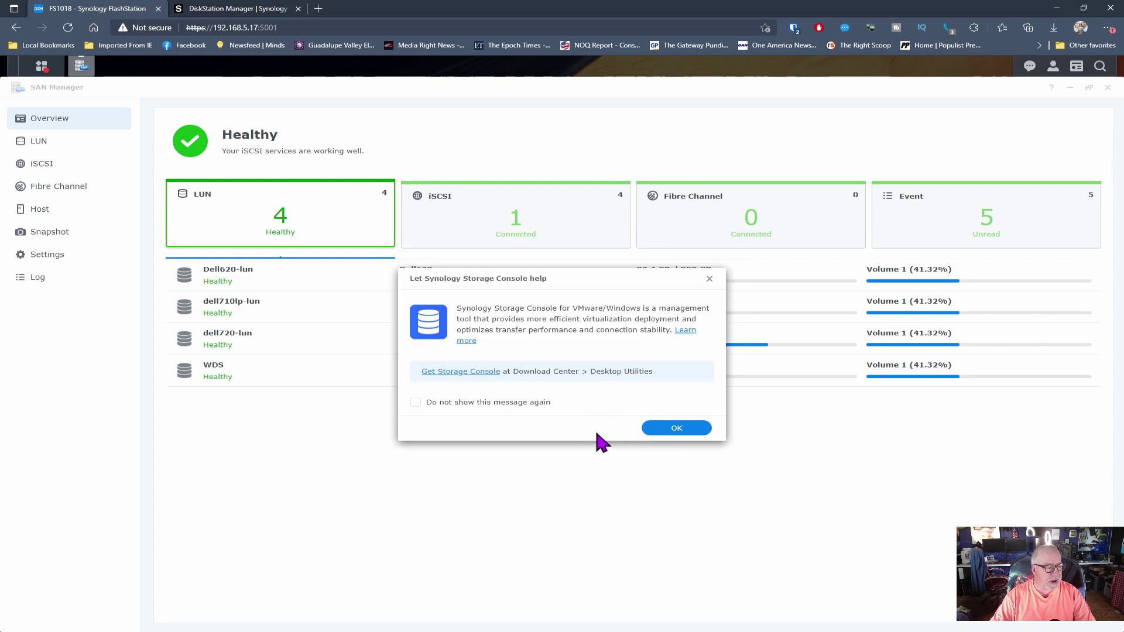
pyautogui.click(677, 429)
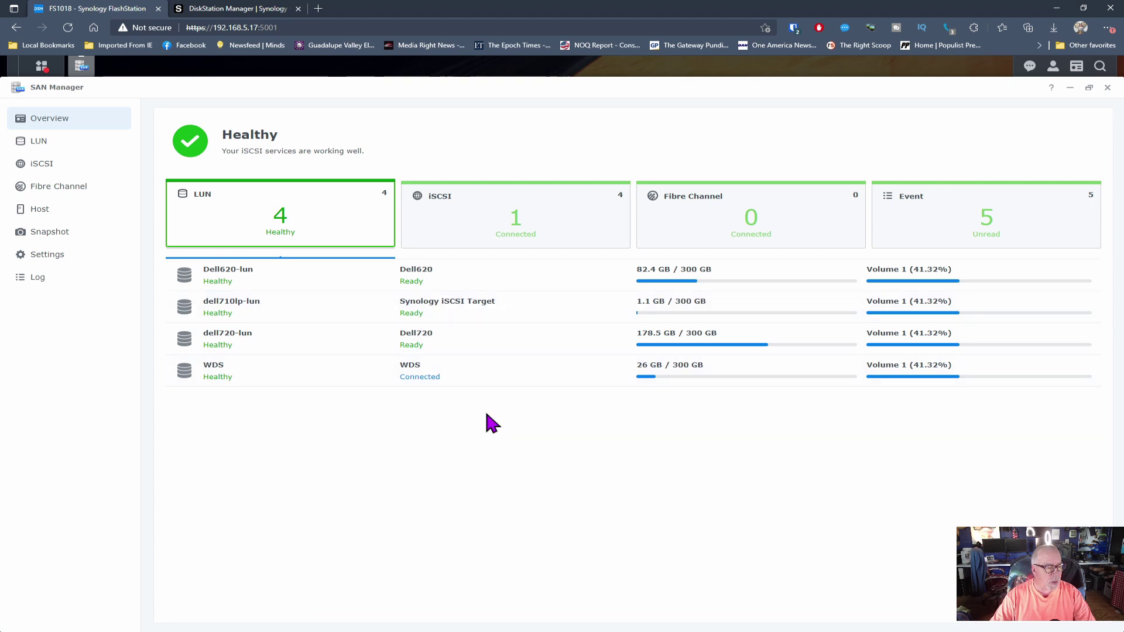
# Step: Review the WDS LUN and the LUN summary showing four healthy LUNs and one connected iSCSI target
pyautogui.click(332, 384)
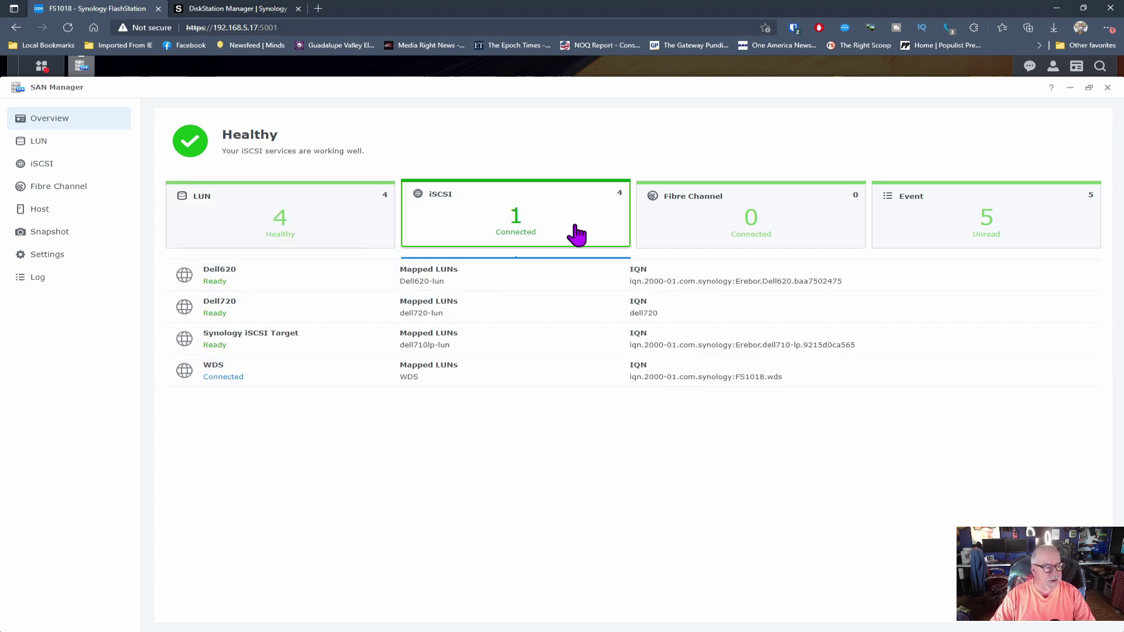
pyautogui.click(303, 234)
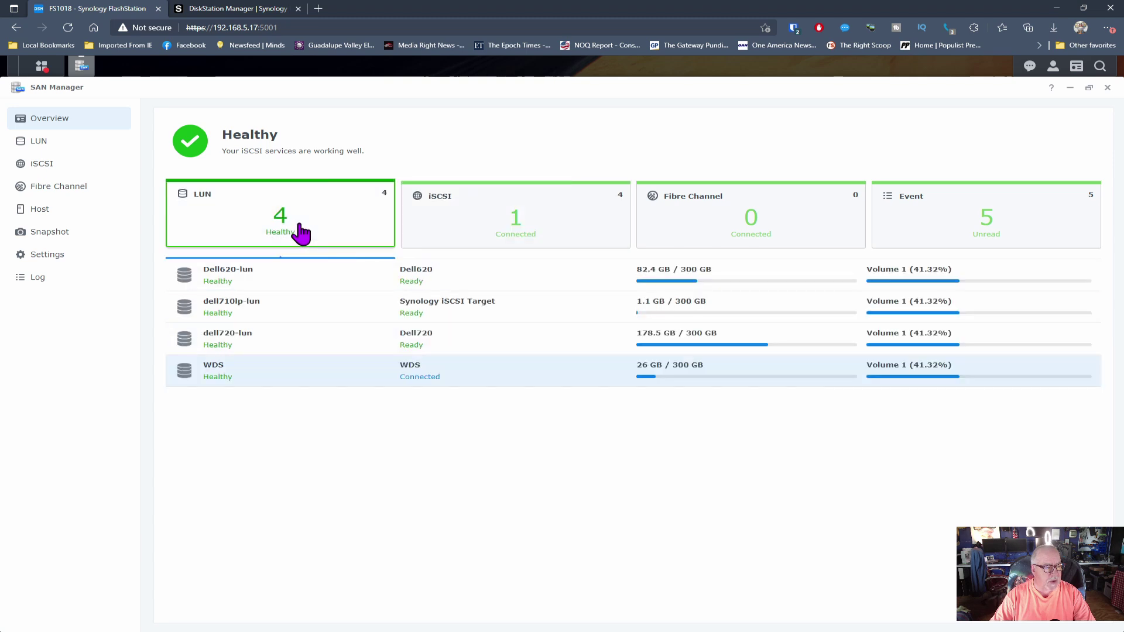
pyautogui.click(1107, 87)
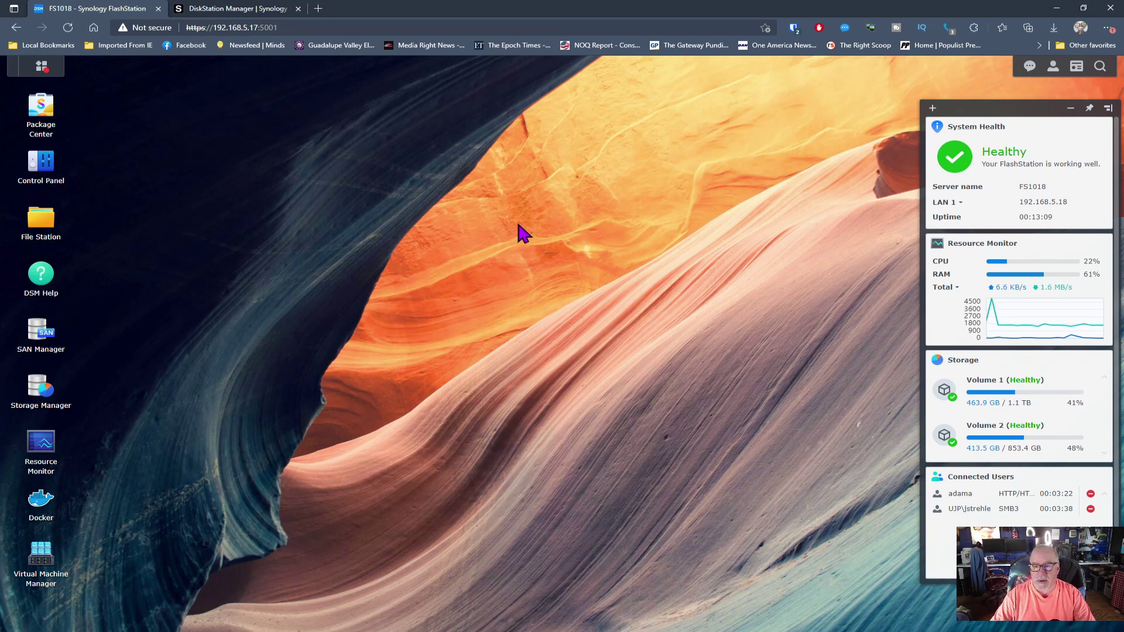
pyautogui.click(68, 222)
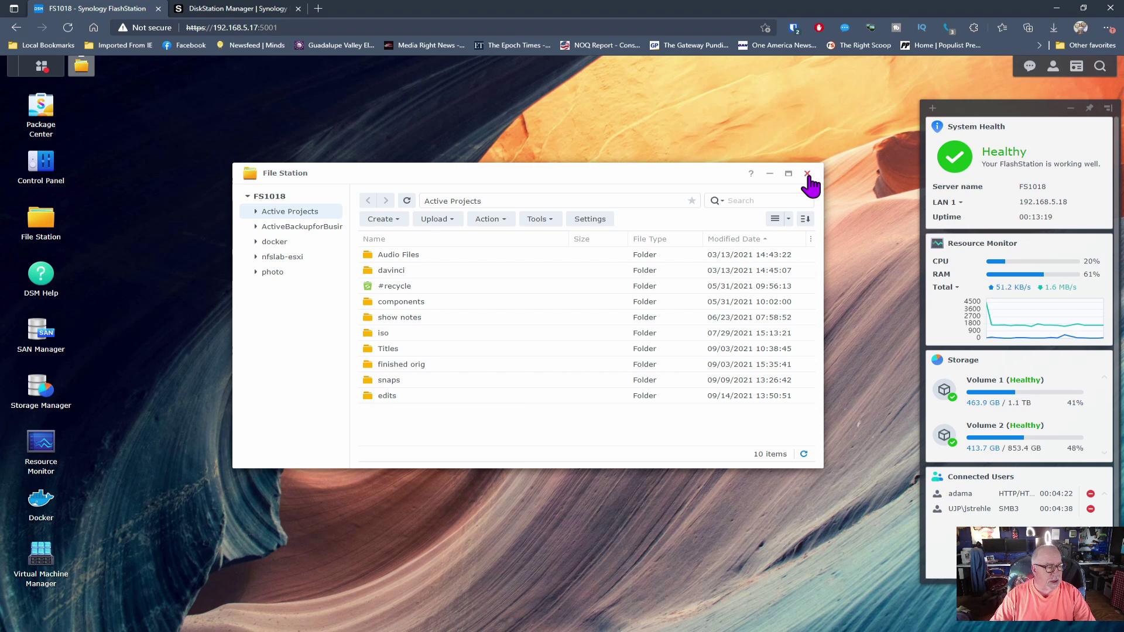
pyautogui.click(807, 174)
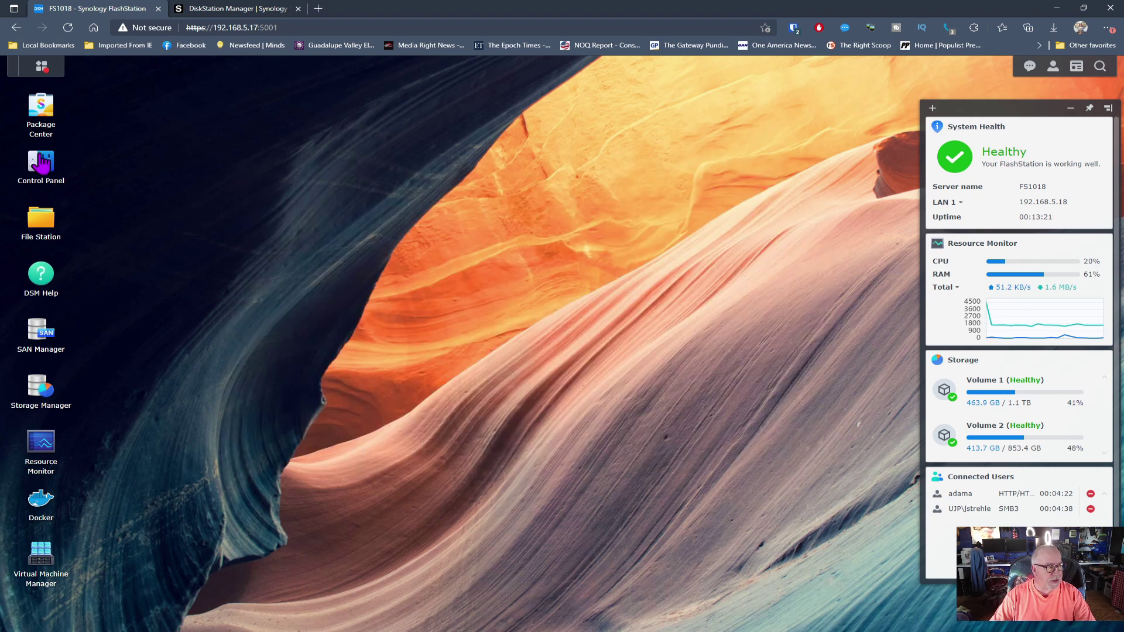
pyautogui.click(56, 235)
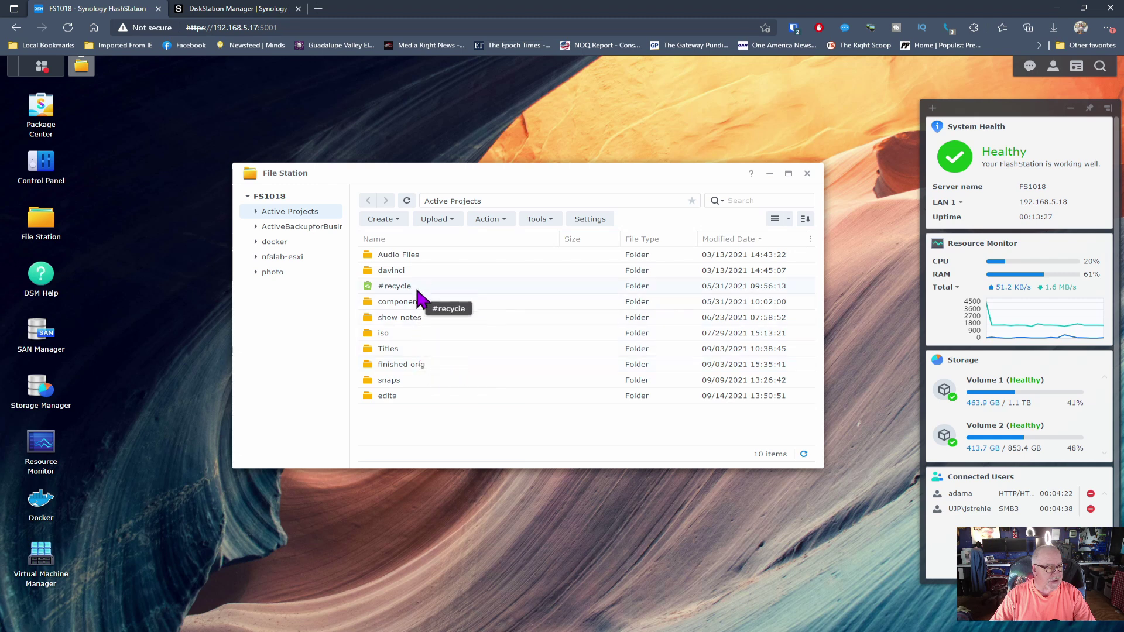
pyautogui.doubleClick(409, 401)
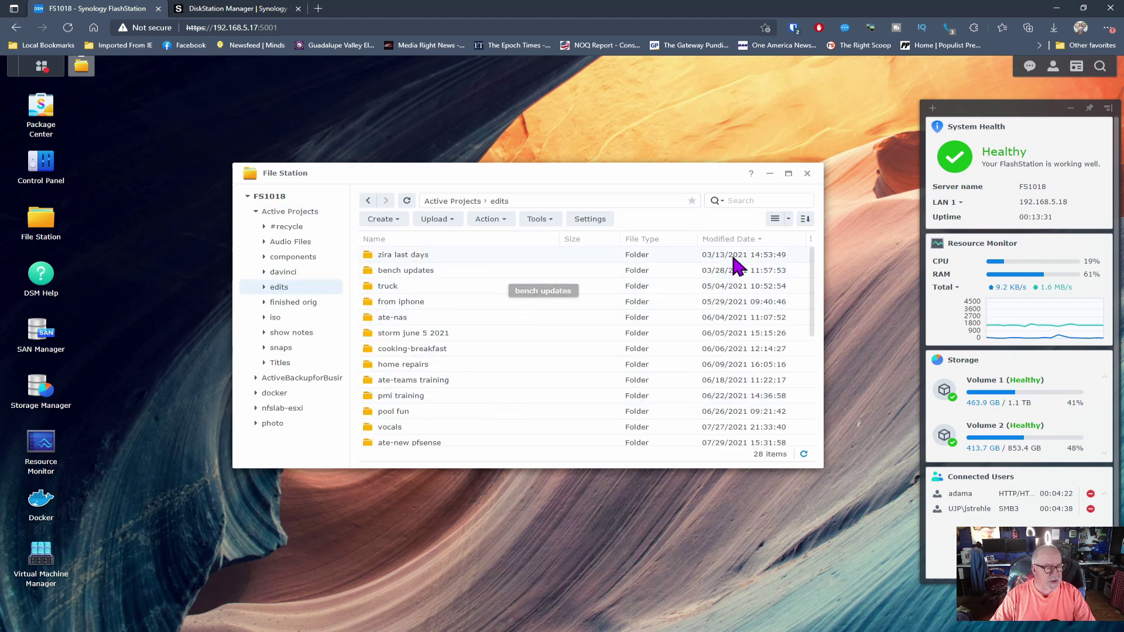
pyautogui.click(724, 240)
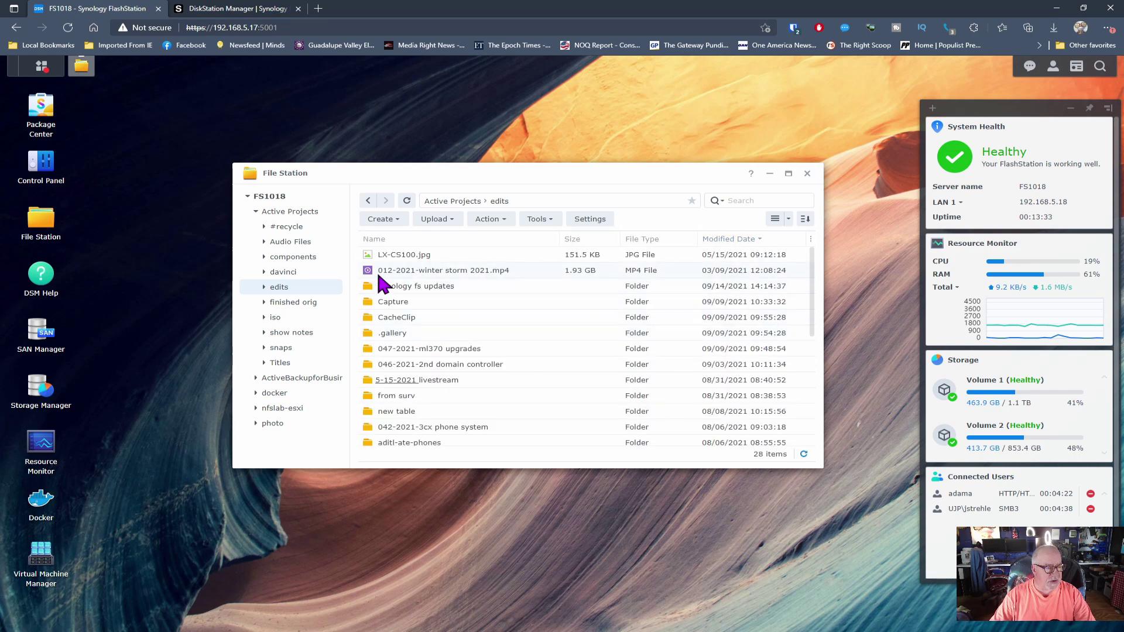
pyautogui.click(409, 254)
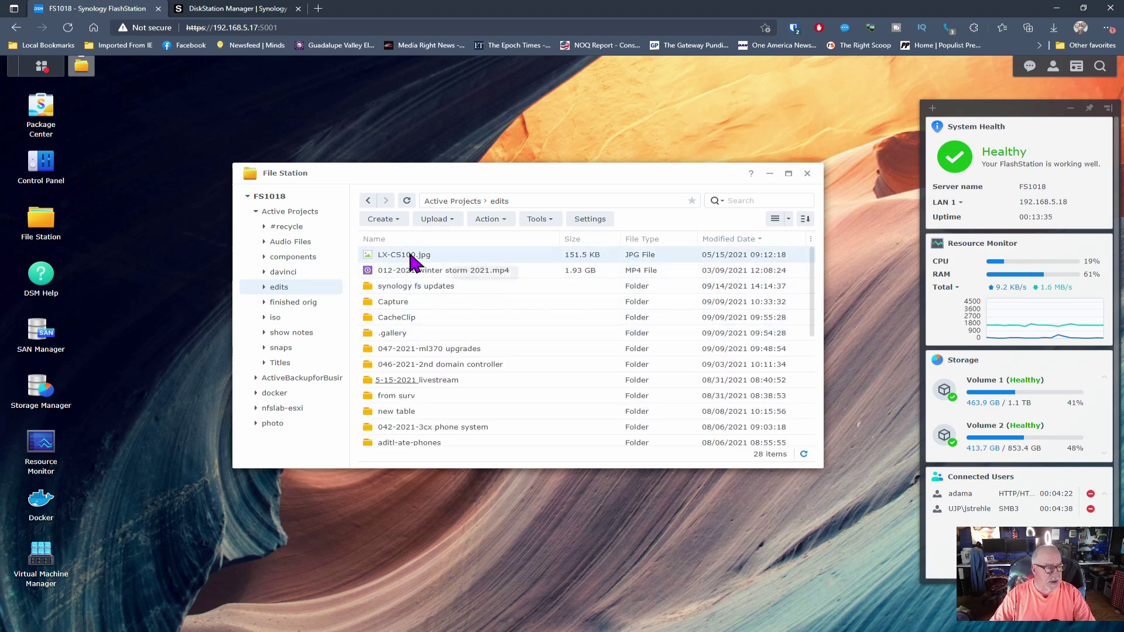
pyautogui.doubleClick(411, 255)
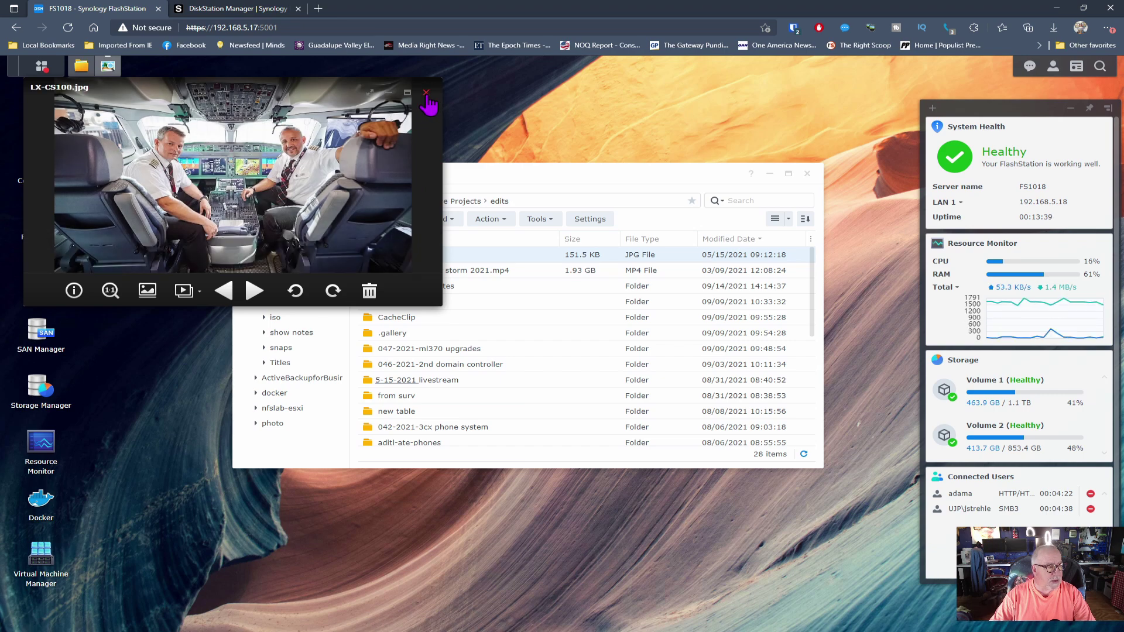
pyautogui.click(424, 95)
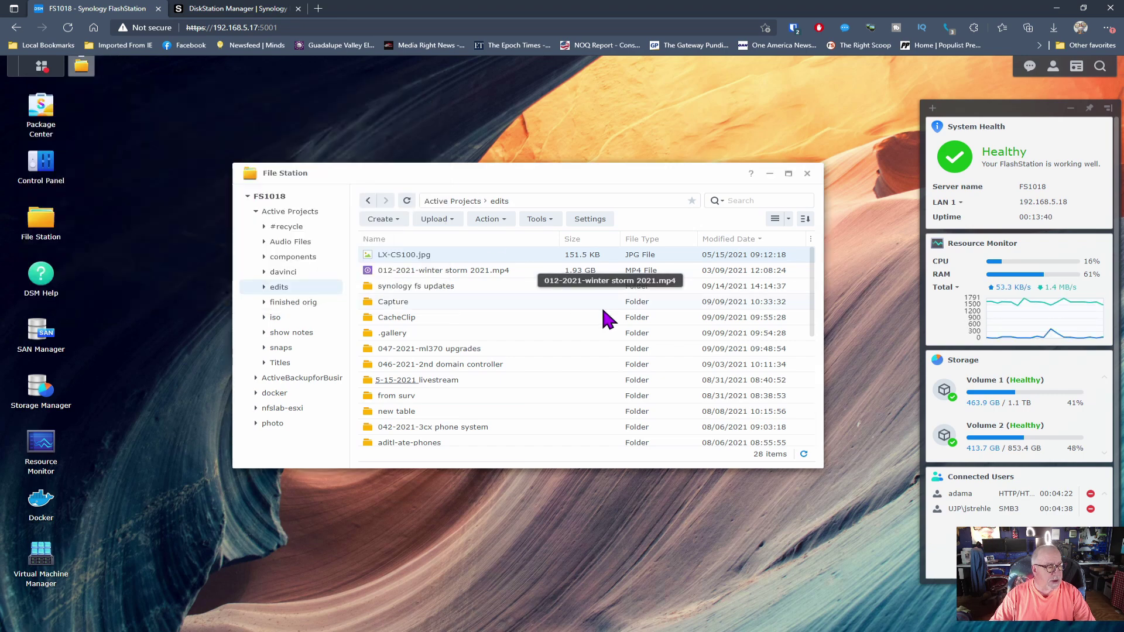
pyautogui.click(807, 174)
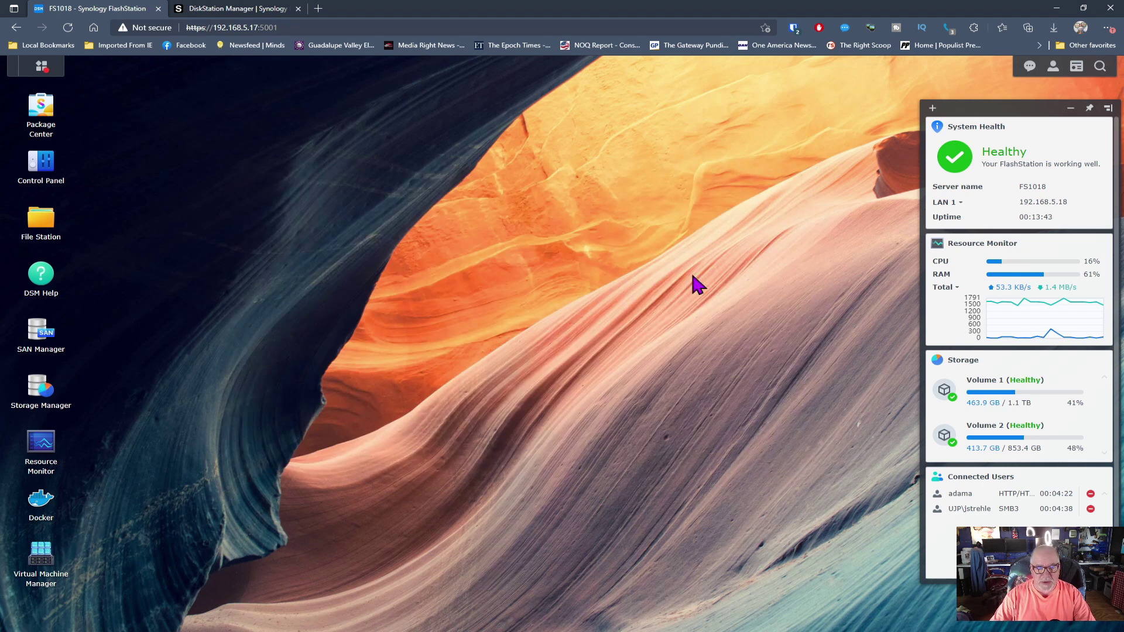